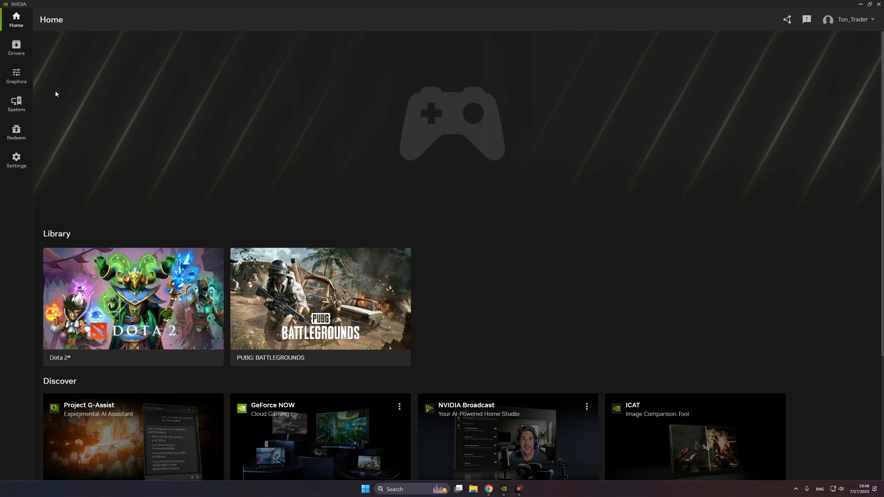
Switch to Chrome and read the Tom's Hardware article about Nvidia's driver update bringing Smooth Motion to RTX 40-series GPUs
left_click(489, 490)
scroll(497, 215, "up", 3)
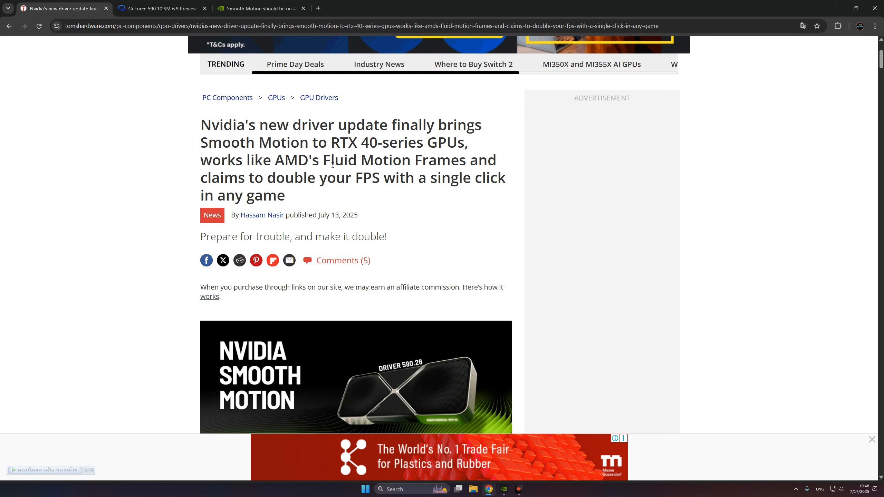
scroll(333, 166, "down", 8)
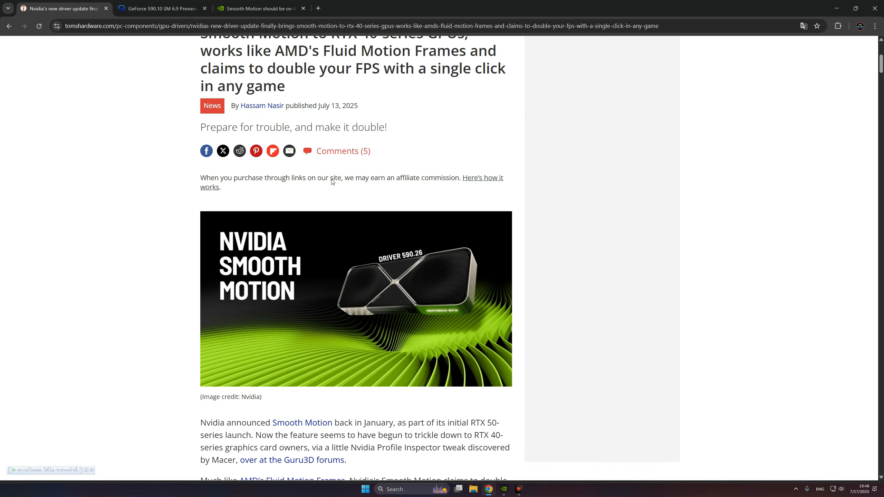
scroll(330, 182, "up", 2)
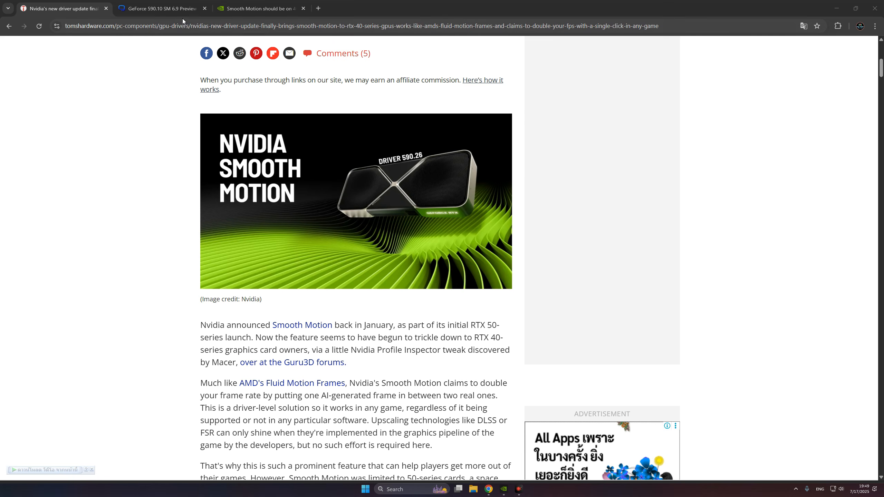
Read the Guru3D forum post about enabling Smooth Motion on the RTX 4090 with the 590.26 preview driver
left_click(178, 9)
scroll(376, 244, "up", 14)
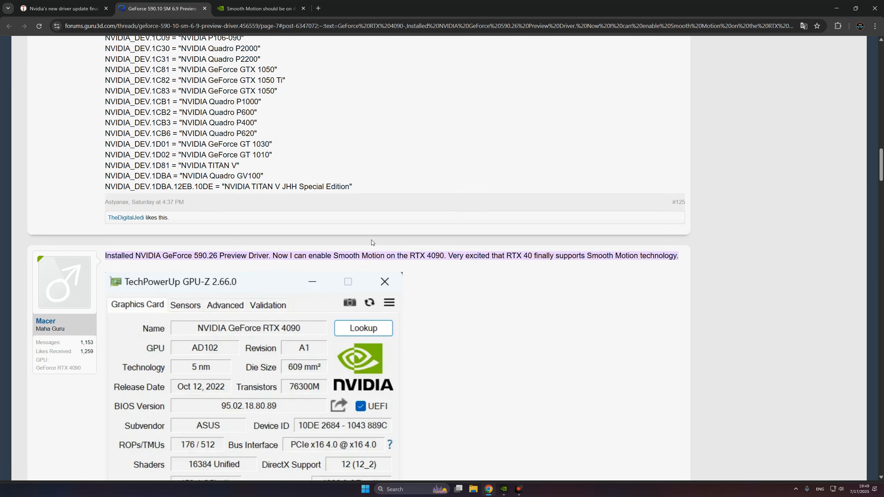
scroll(342, 238, "down", 6)
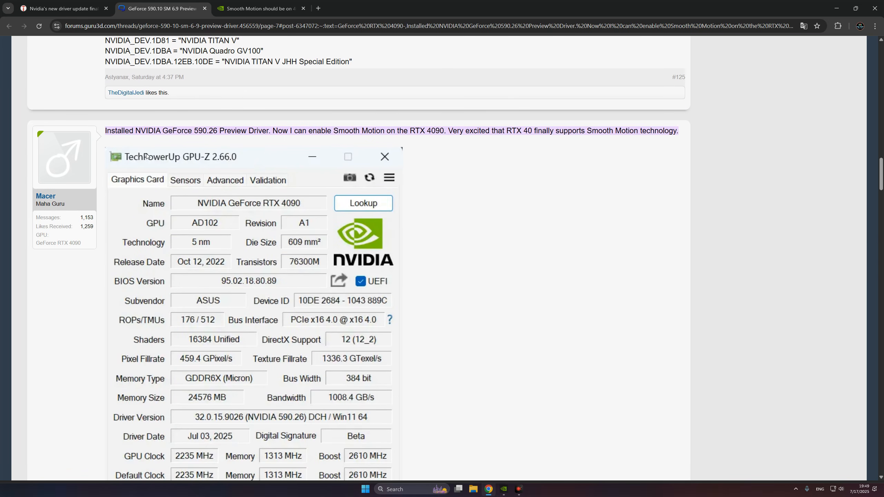
left_click_drag(134, 132, 188, 132)
left_click(205, 128)
Switch to the NVIDIA App and read the Smooth Motion information in the global graphics settings
left_click(504, 489)
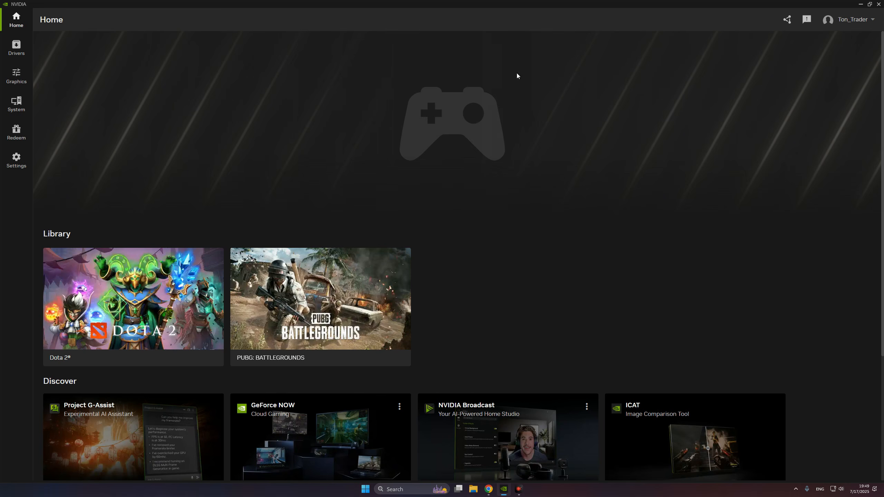
left_click(16, 47)
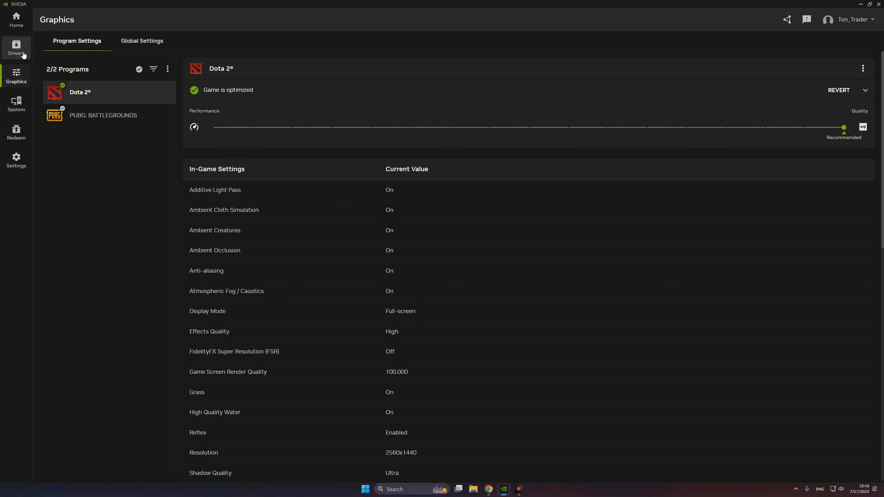
left_click(132, 40)
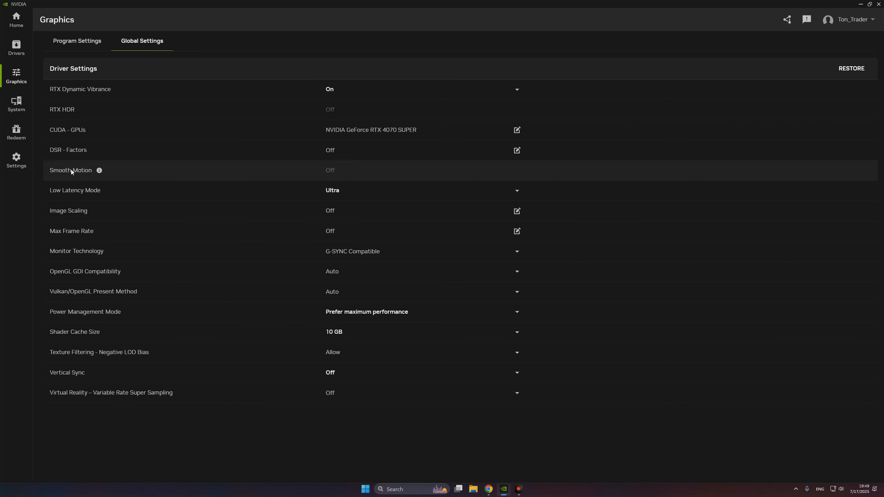
left_click(99, 171)
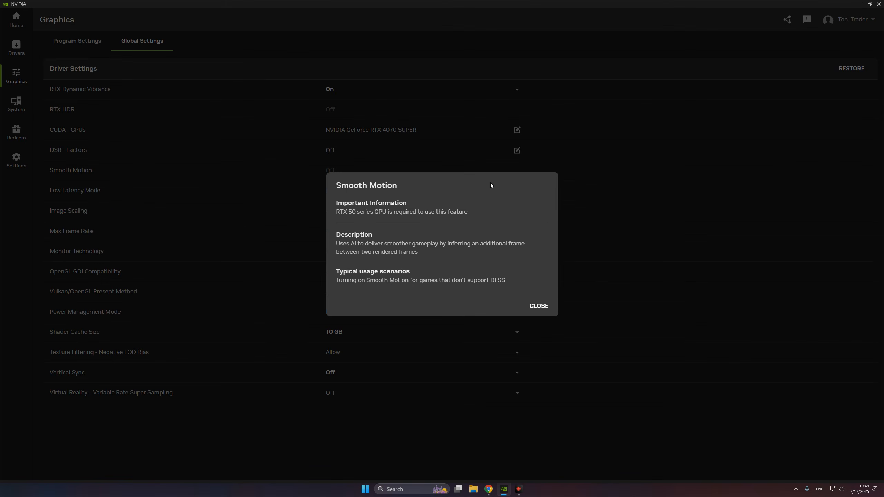
left_click(536, 302)
left_click(100, 170)
left_click(537, 304)
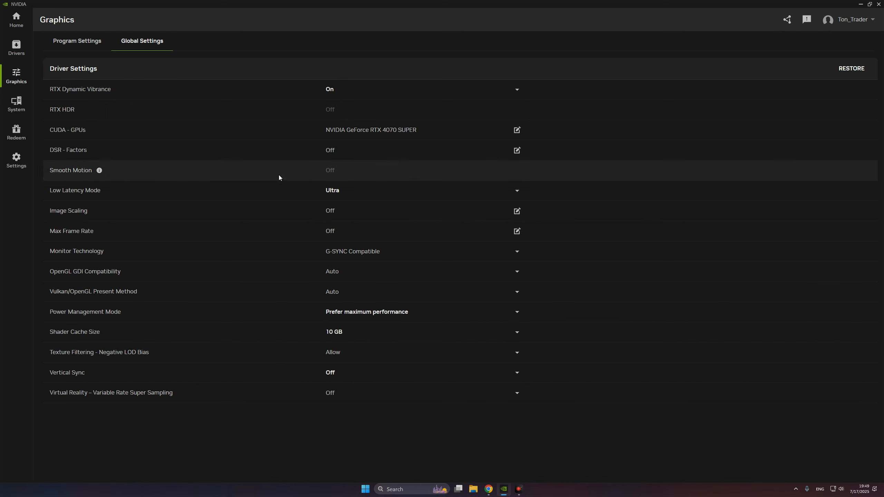
Return to the Guru3D post in Chrome and examine its GPU-Z and NVIDIA Profile Inspector screenshots for the Smooth Motion setting
left_click(489, 489)
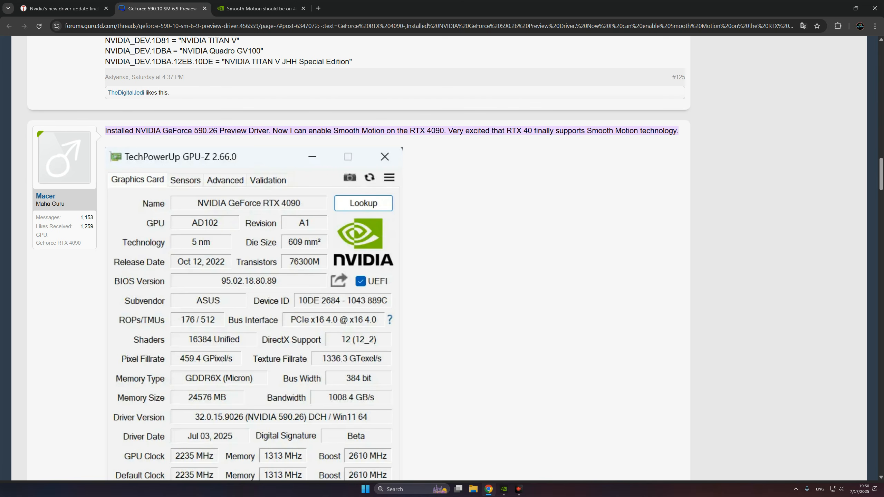
left_click_drag(195, 132, 217, 131)
scroll(449, 146, "down", 6)
scroll(279, 196, "up", 3)
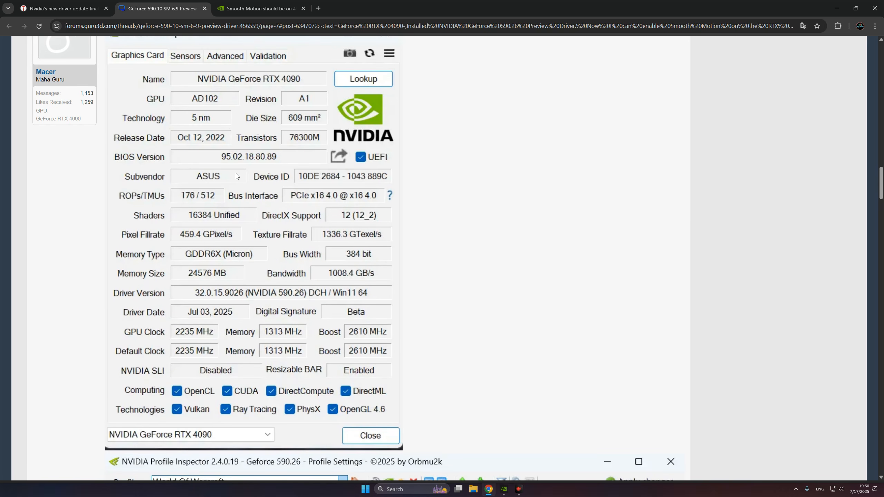
scroll(257, 209, "up", 1)
scroll(215, 106, "down", 10)
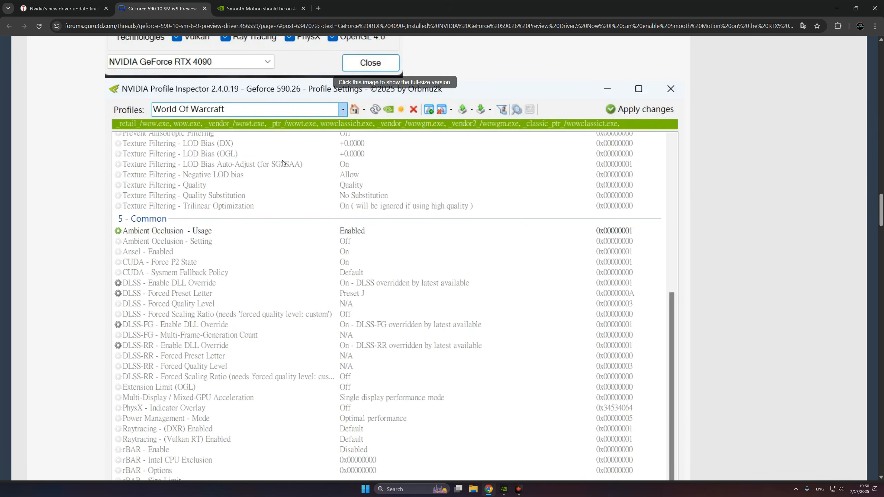
scroll(215, 105, "up", 2)
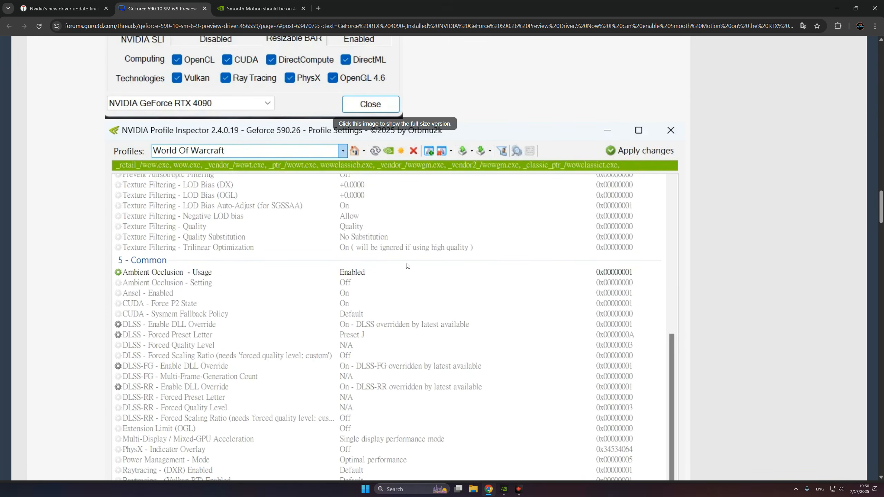
scroll(410, 275, "down", 8)
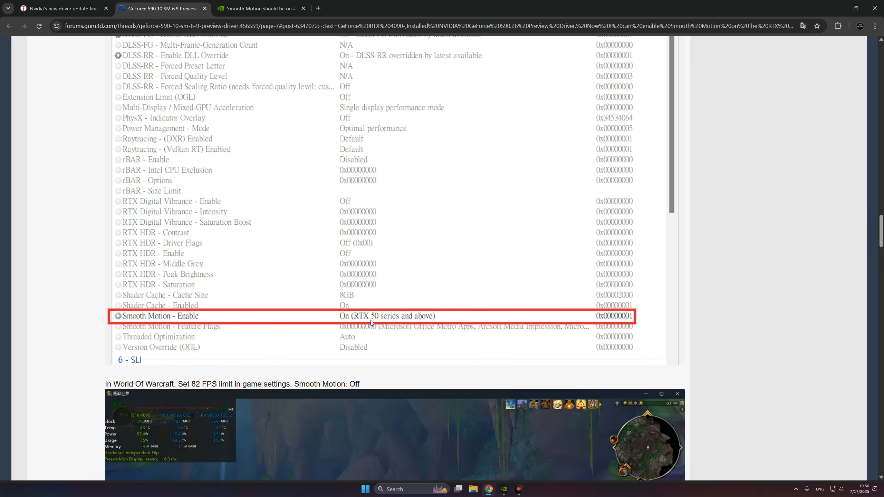
scroll(372, 317, "up", 6)
scroll(369, 312, "up", 11)
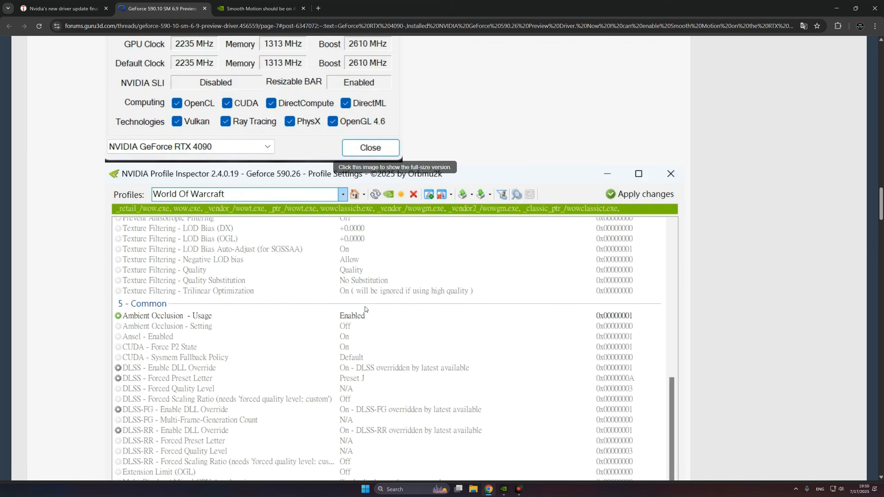
scroll(240, 266, "down", 17)
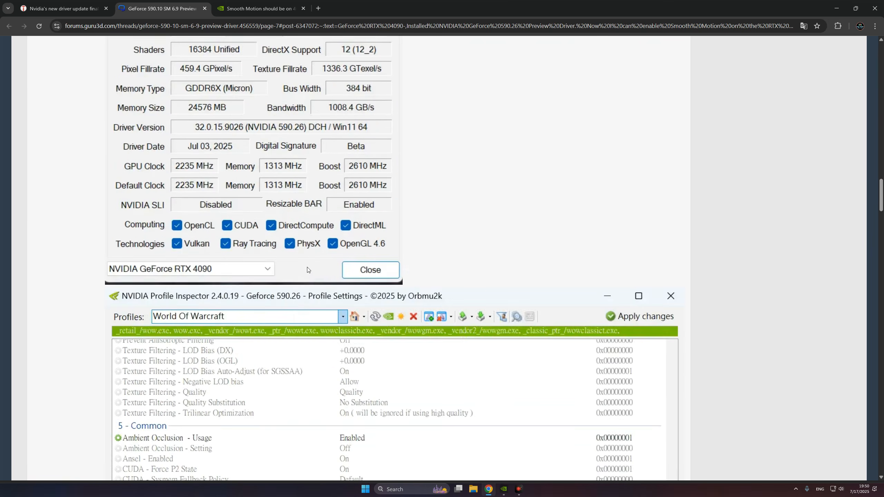
scroll(350, 274, "down", 5)
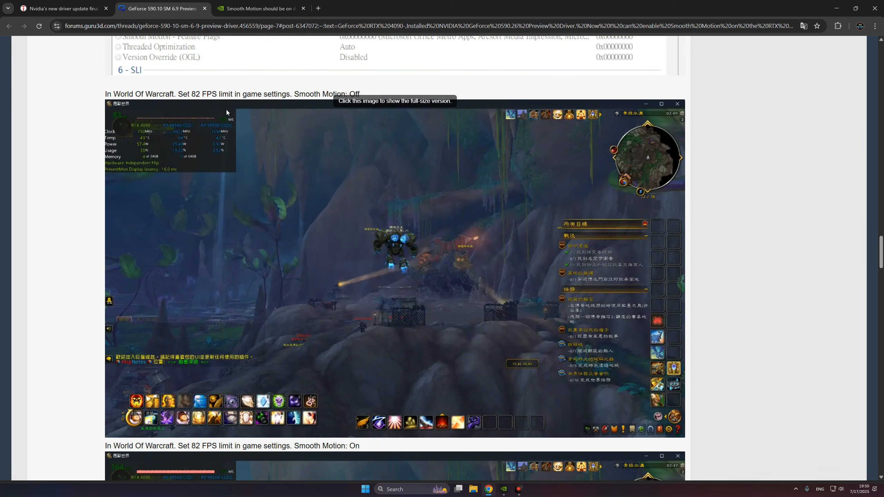
Compare the forum post's World of Warcraft screenshots with the 82 FPS limit and Smooth Motion off and on
left_click_drag(121, 94, 196, 95)
left_click(220, 96)
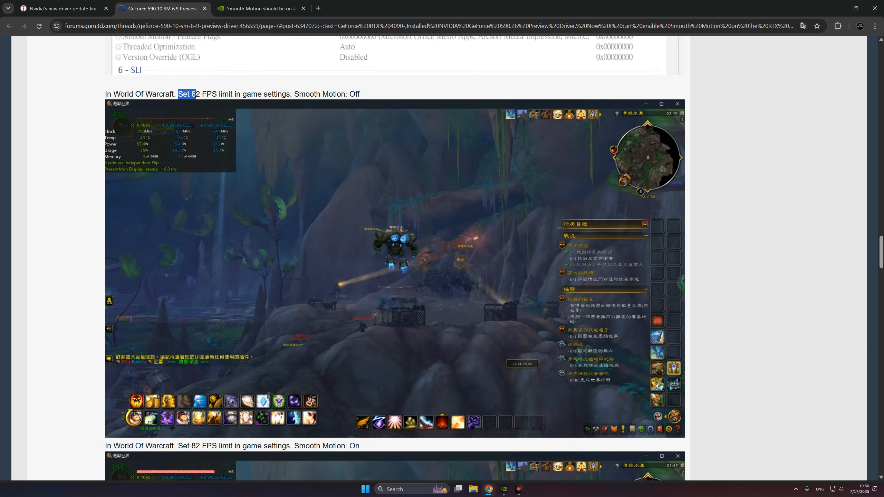
scroll(196, 95, "up", 2)
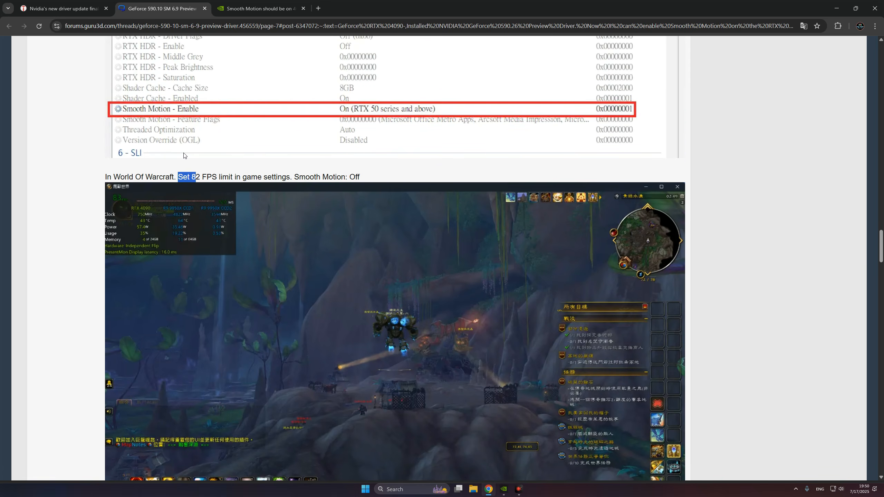
scroll(185, 155, "down", 2)
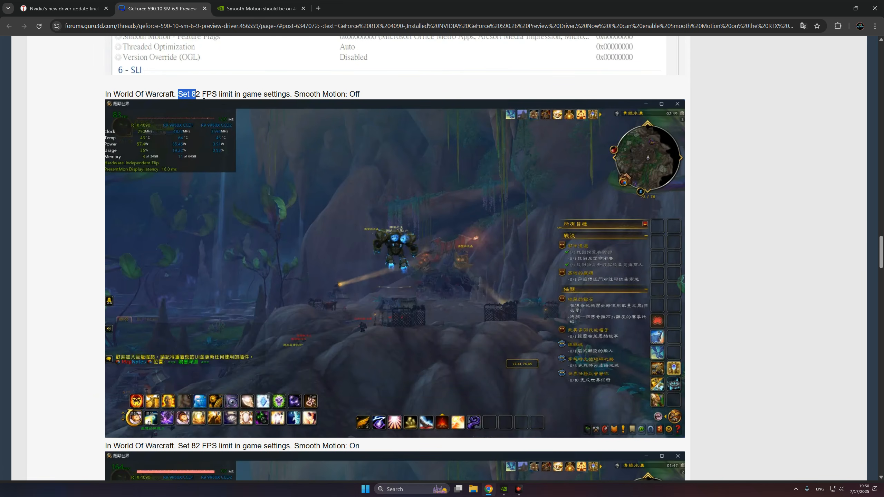
left_click_drag(294, 94, 369, 95)
scroll(380, 192, "down", 7)
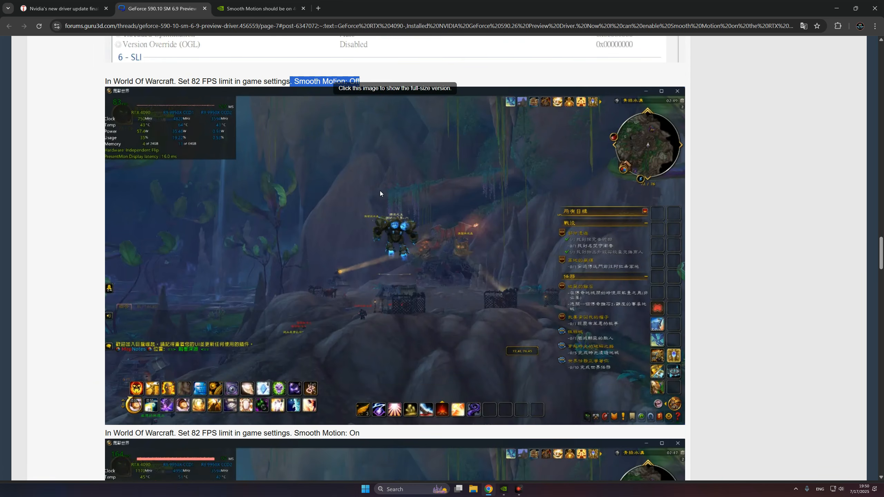
left_click_drag(292, 155, 365, 157)
scroll(178, 186, "up", 1)
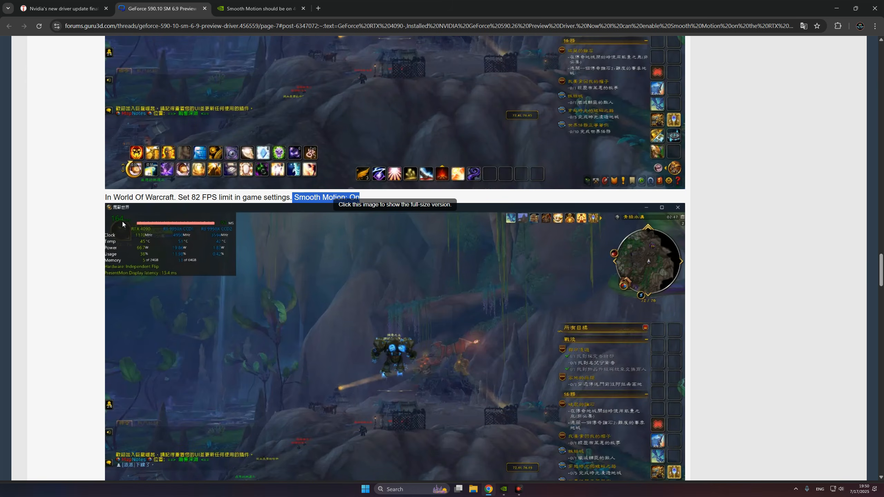
scroll(122, 222, "up", 6)
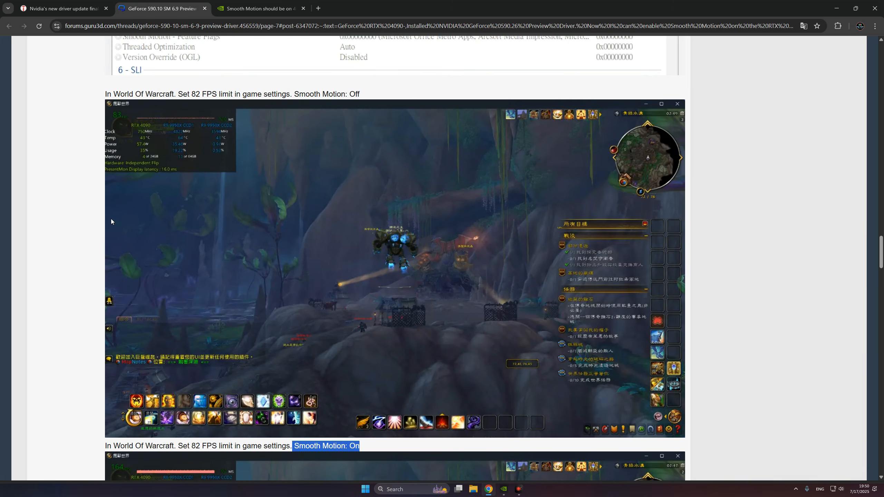
scroll(288, 259, "up", 6)
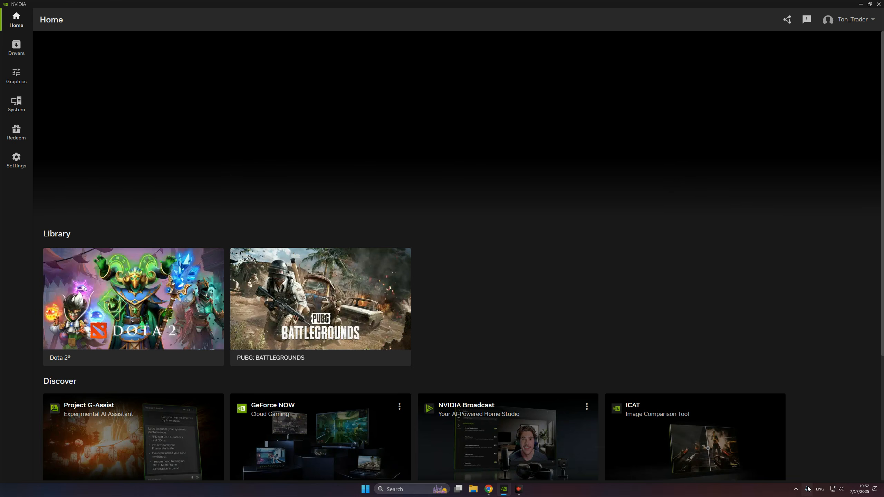
Switch to the NVIDIA Control Panel and open the Adjust Image Settings with Preview page
left_click(795, 489)
right_click(795, 453)
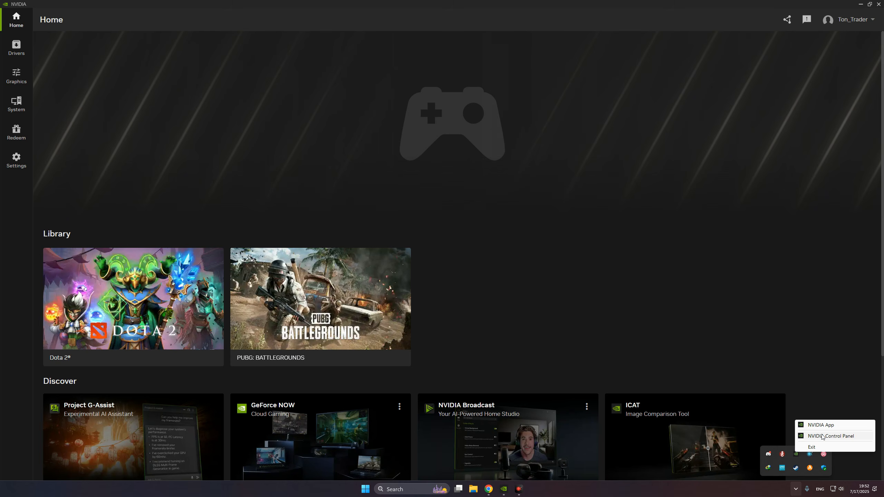
left_click(820, 436)
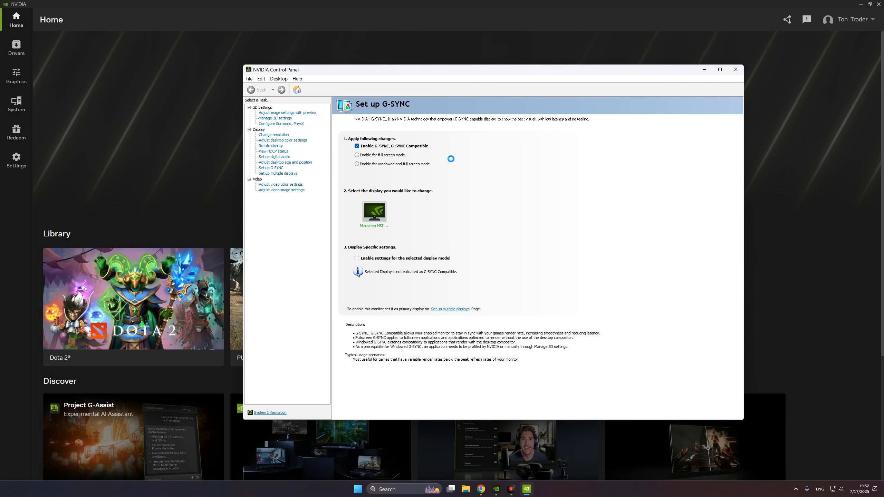
left_click(292, 113)
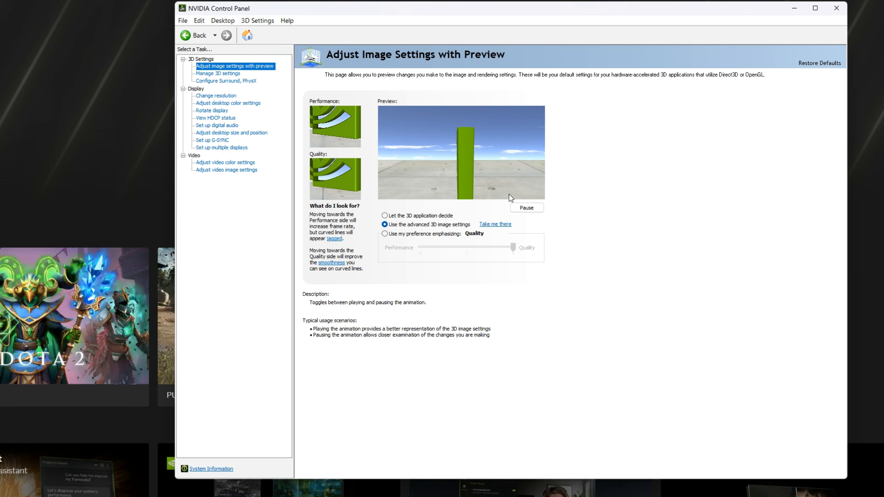
left_click(209, 59)
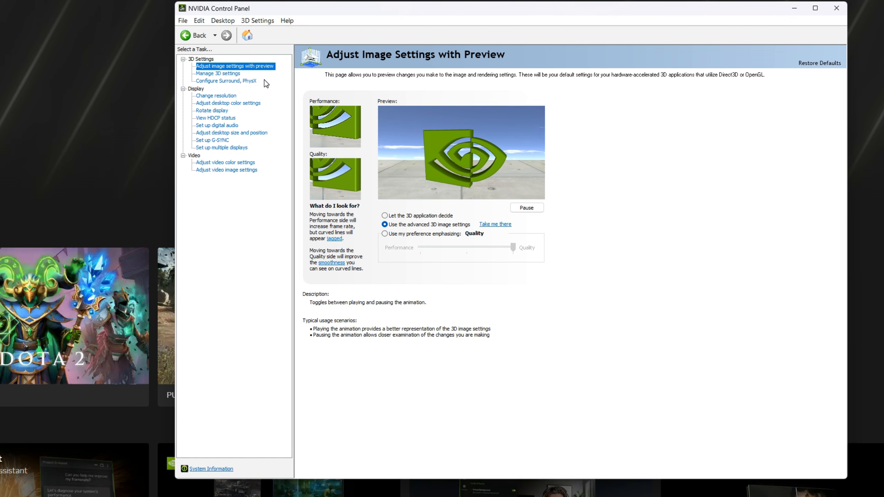
left_click(235, 66)
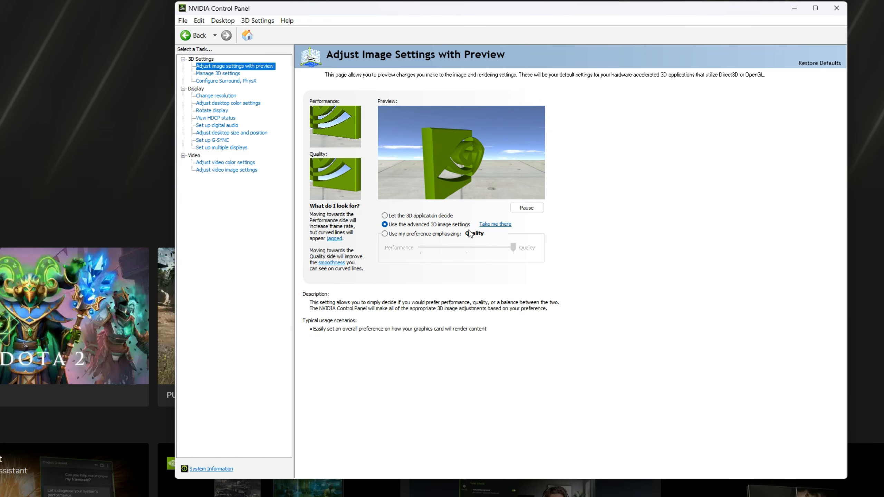
Try the image preference emphasizing Quality, and return to using the advanced 3D image settings
left_click(401, 233)
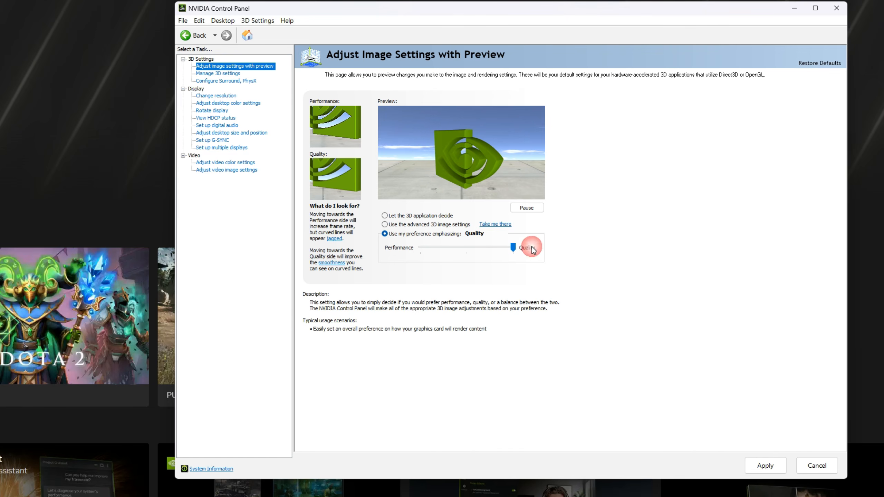
left_click(514, 248)
mouse_move(515, 248)
left_mouse_down()
mouse_move(423, 248)
mouse_move(516, 248)
left_mouse_up()
left_click(474, 231)
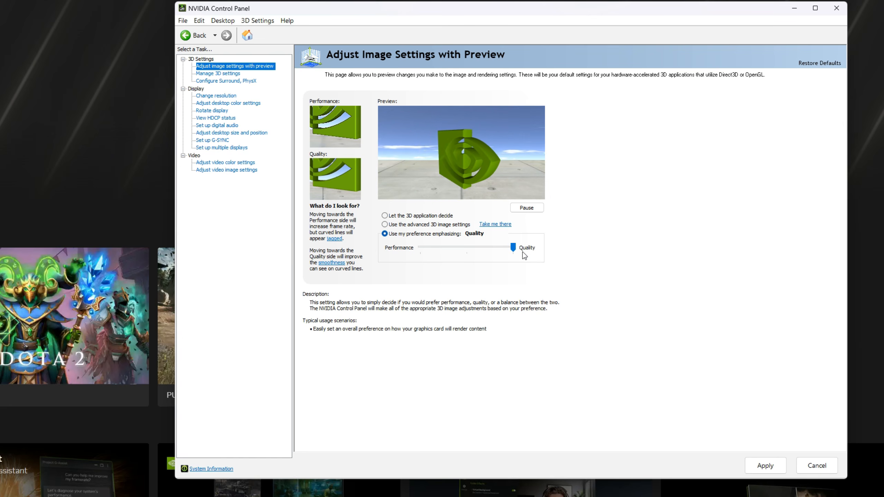
left_click(400, 224)
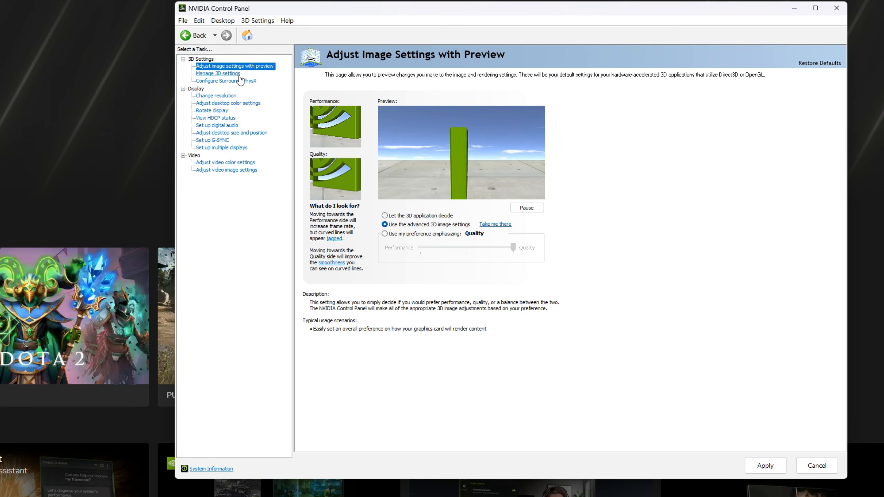
Open the Manage 3D Settings page and examine the Image Scaling options in the global settings, leaving them as they are
left_click(229, 73)
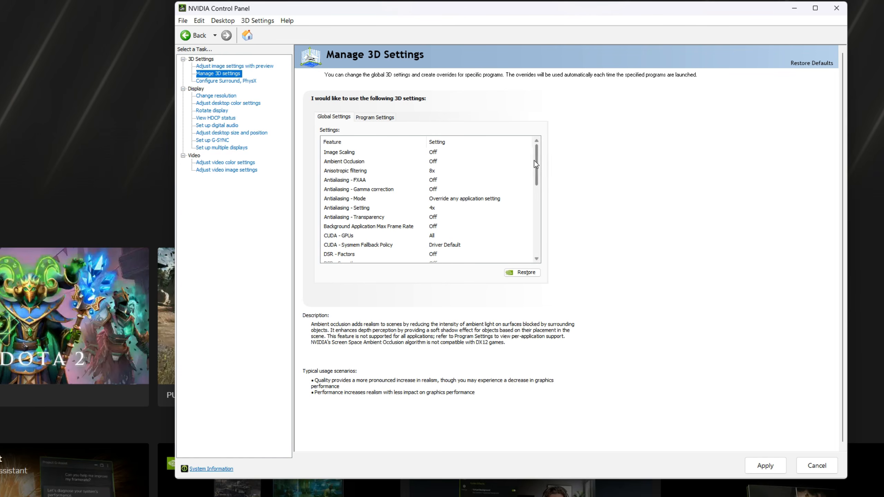
left_click(436, 155)
left_click(445, 154)
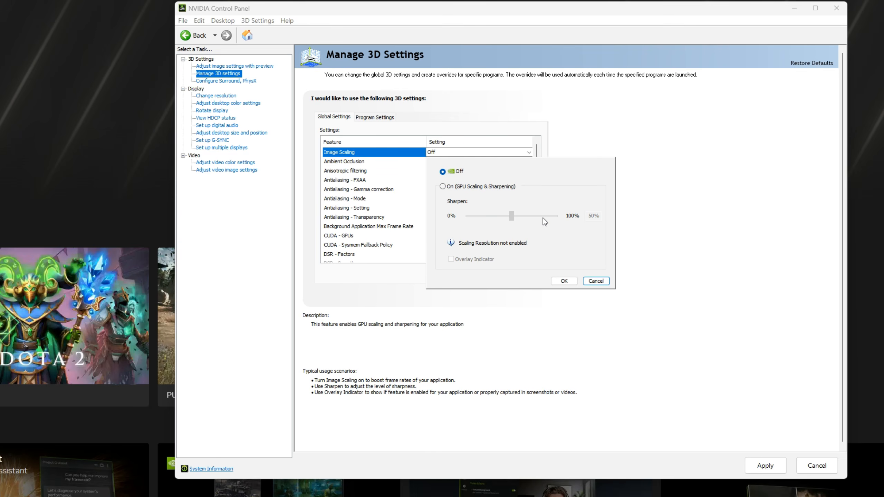
left_click(596, 281)
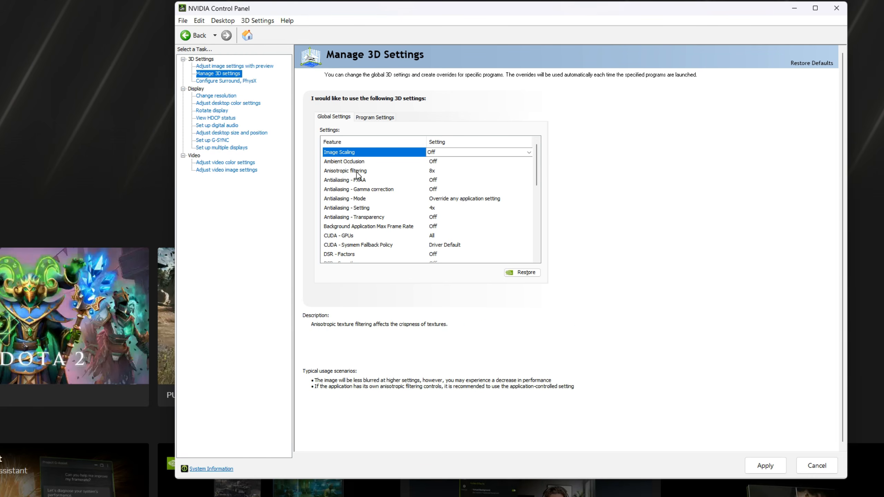
Set the global Anisotropic filtering to Off and apply the change
left_click(449, 171)
left_click(450, 172)
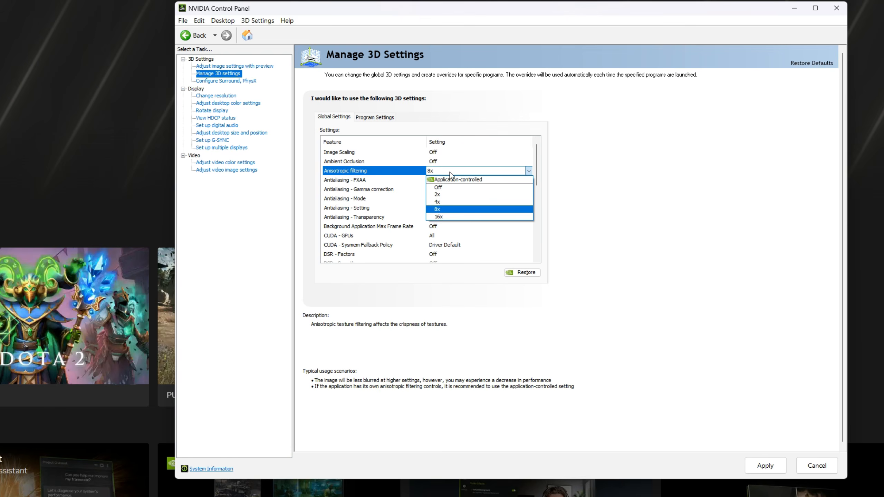
left_click(442, 180)
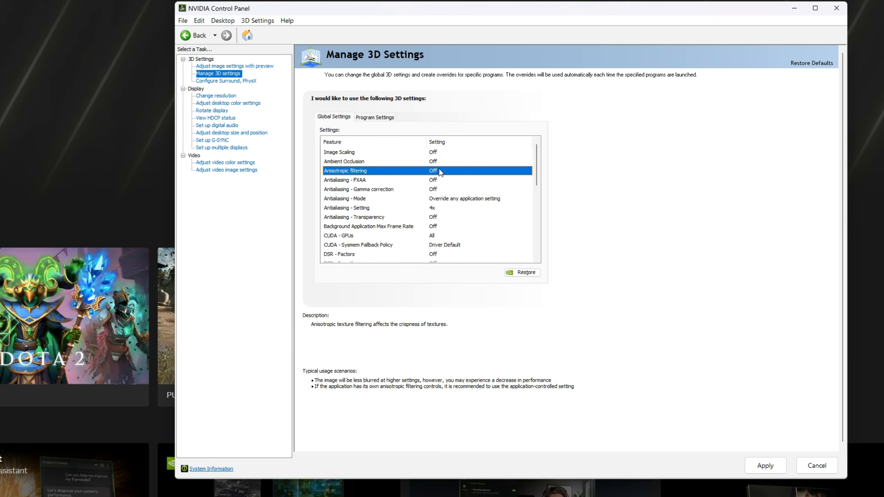
left_click(764, 465)
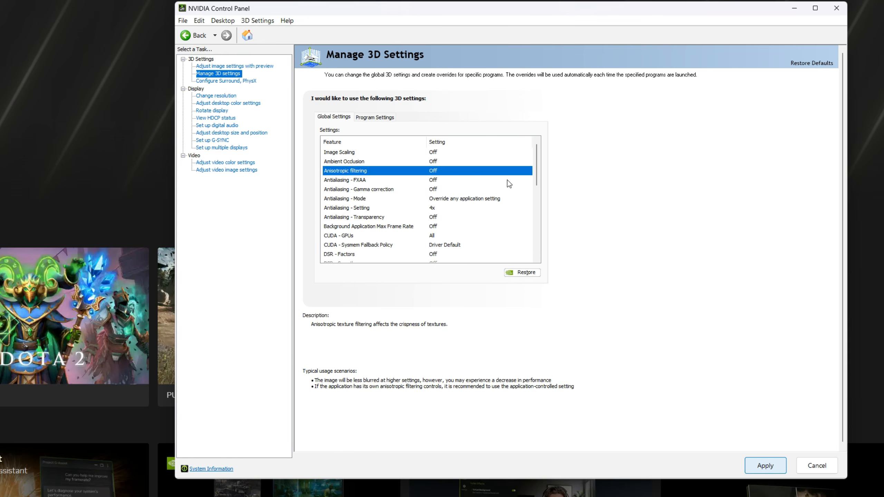
left_click(444, 174)
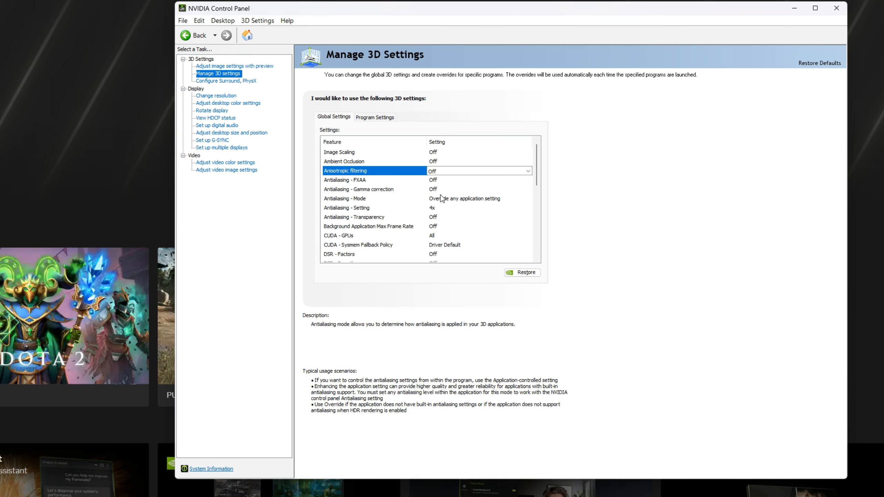
Review the Antialiasing - Mode options, and set Antialiasing - Mode and Antialiasing - Setting to Application-controlled
left_click(476, 199)
left_click(468, 199)
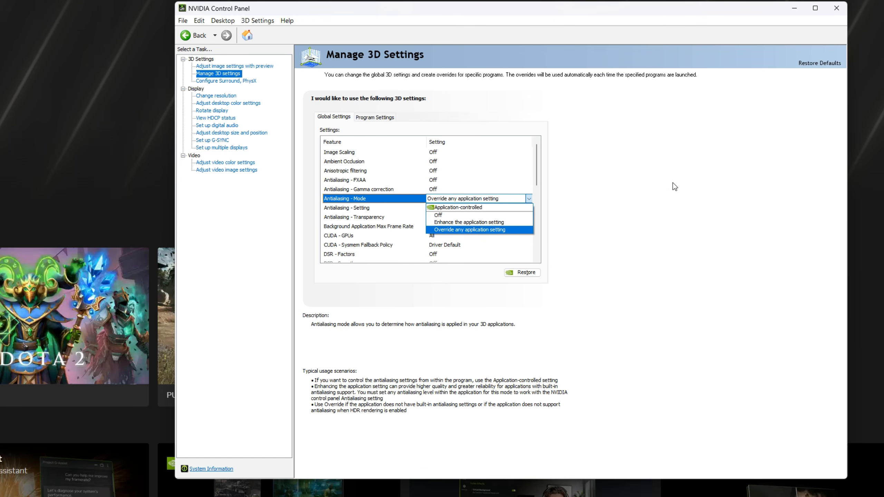
left_click(620, 190)
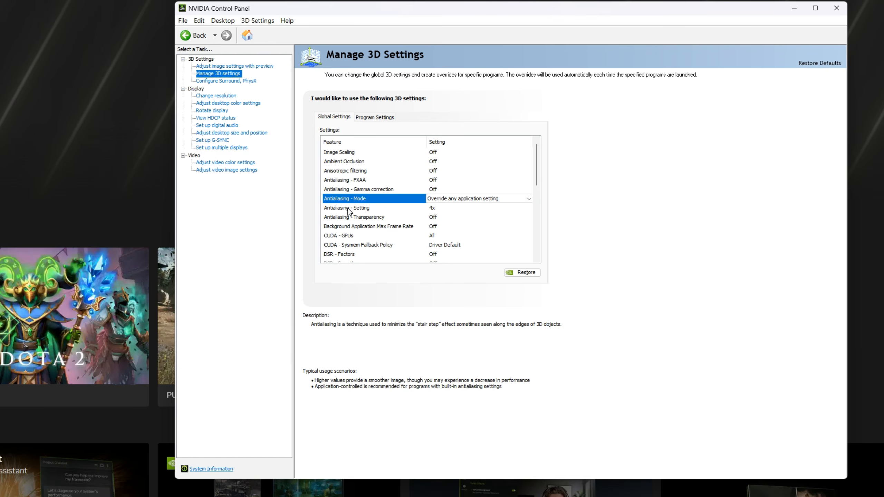
left_click(369, 208)
left_click(446, 207)
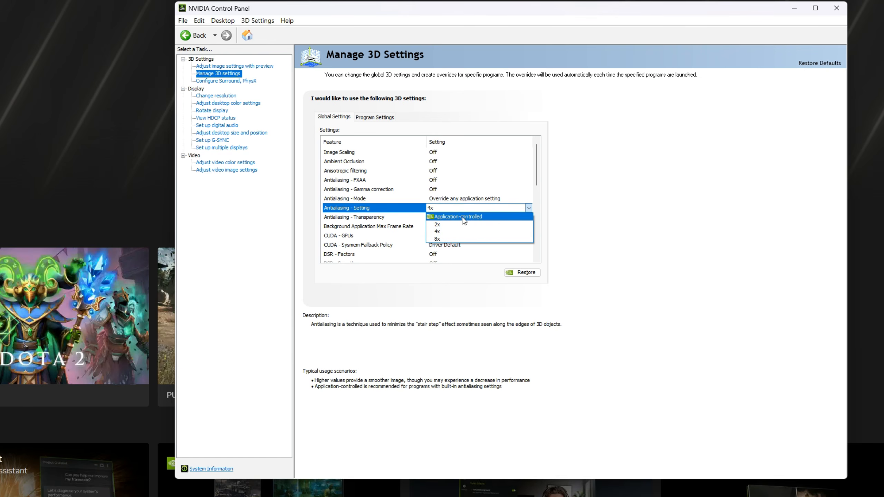
left_click(460, 217)
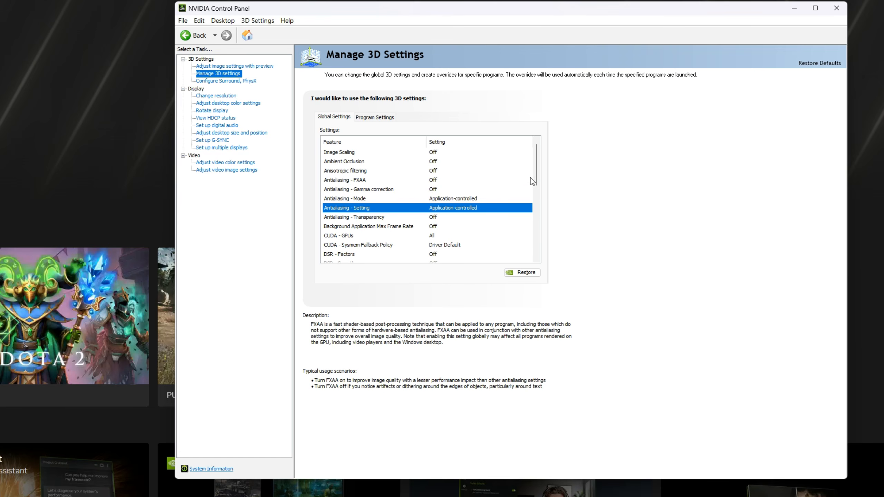
Review the global settings from Background Application Max Frame Rate through Low Latency Mode and Max Frame Rate to Monitor Technology
scroll(538, 178, "down", 3)
scroll(542, 181, "down", 1)
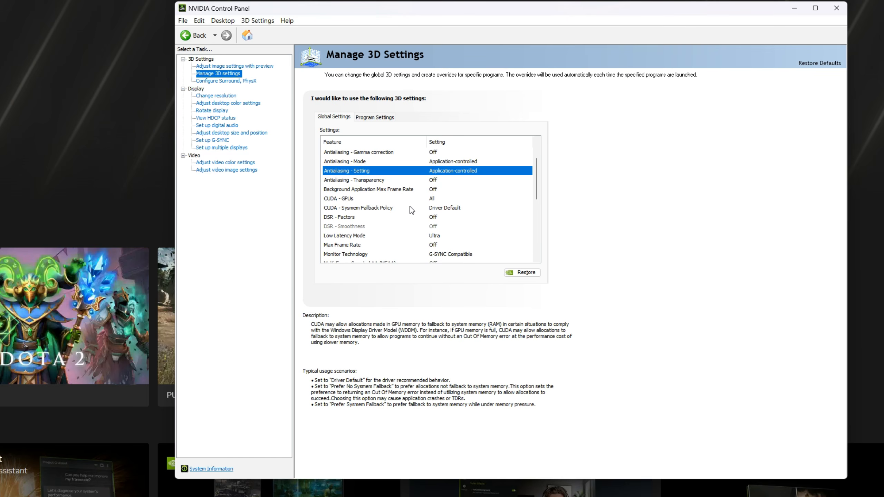
left_click(531, 191)
left_click(454, 207)
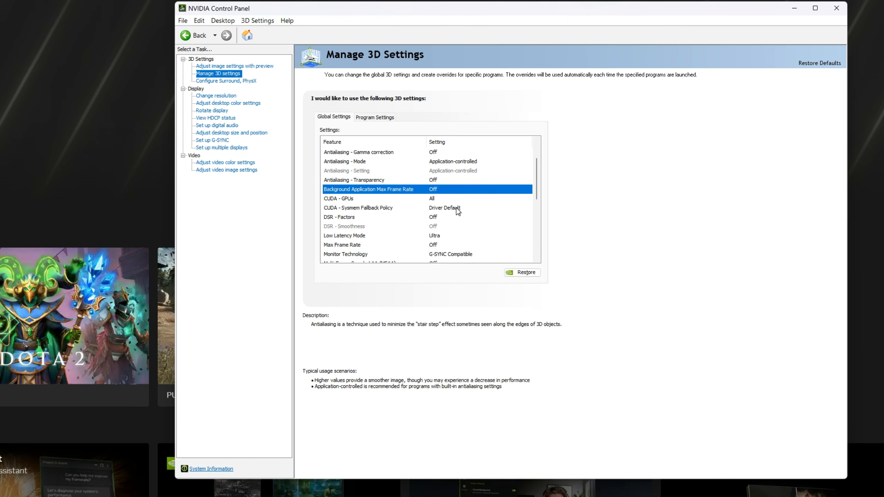
scroll(338, 208, "down", 1)
left_click(435, 208)
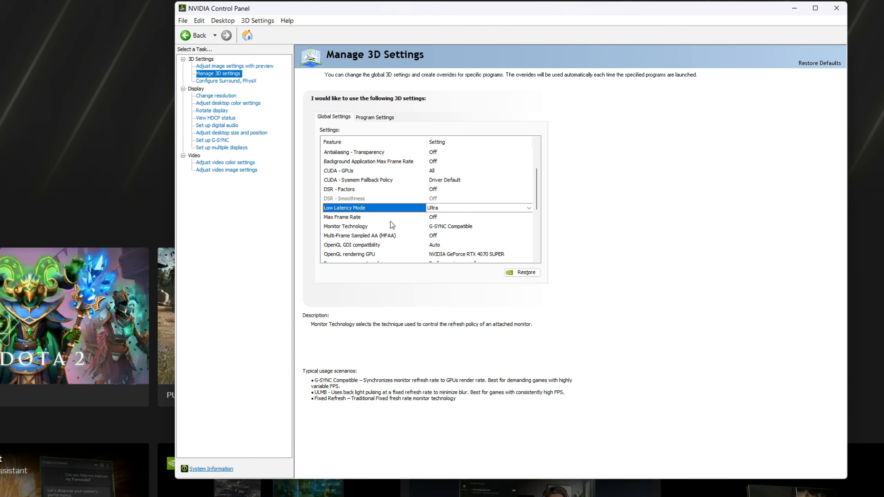
left_click(350, 218)
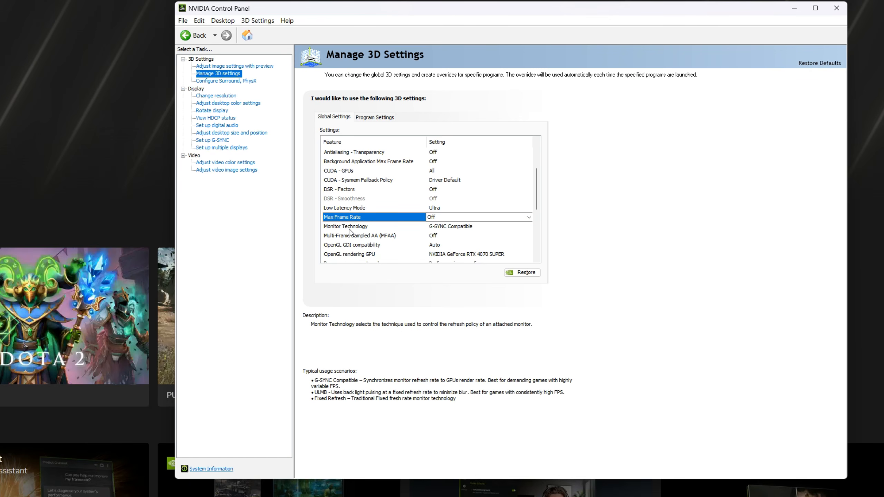
left_click(349, 228)
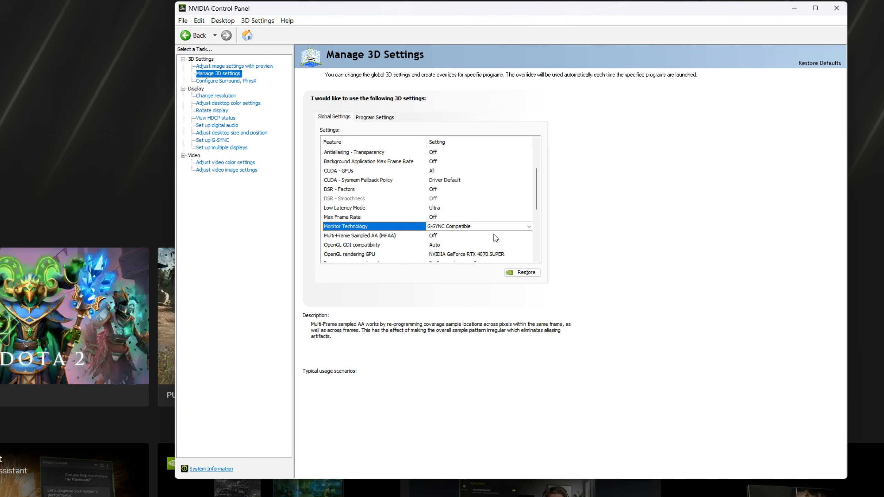
Check the Shader Cache Size setting in the global 3D settings
scroll(539, 200, "down", 2)
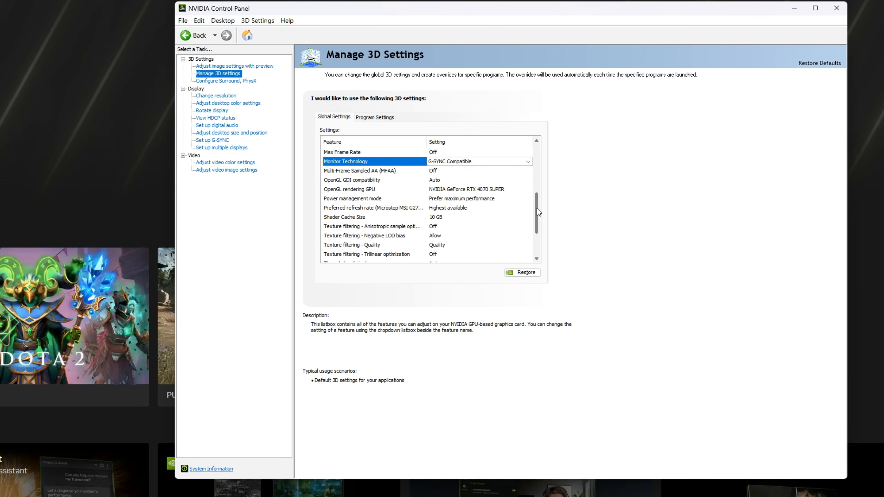
scroll(536, 209, "down", 1)
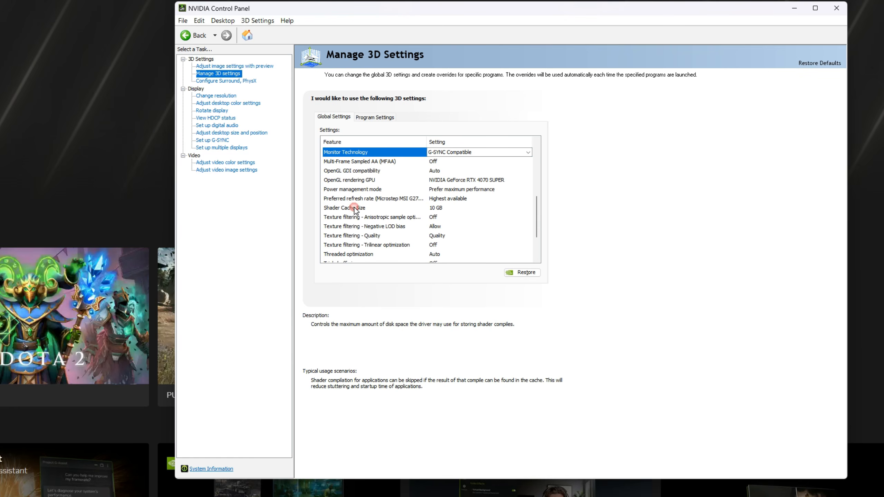
left_click(378, 208)
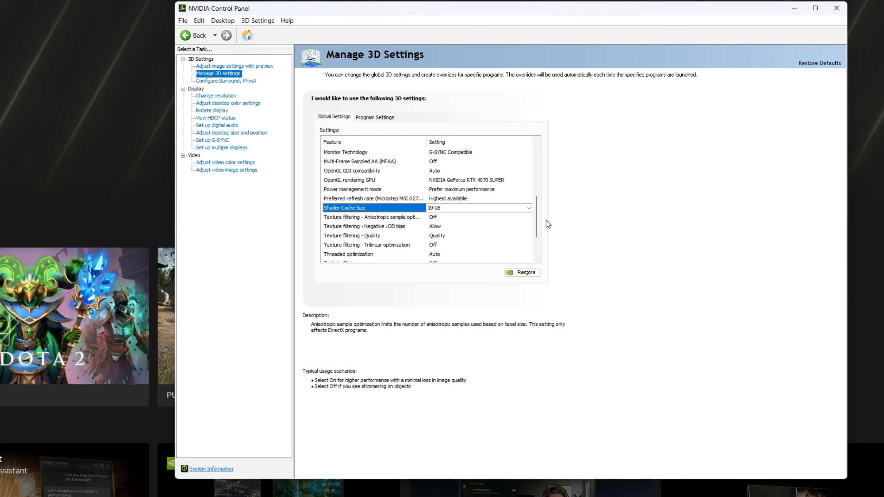
Examine the available options for Texture filtering - Quality and keep the Quality option
scroll(536, 217, "down", 2)
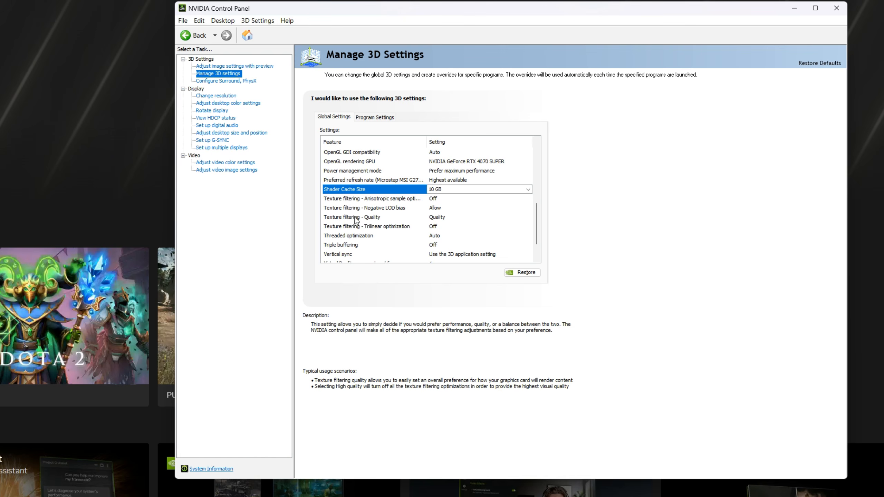
left_click(446, 216)
left_click(445, 217)
left_click(445, 217)
left_click(445, 217)
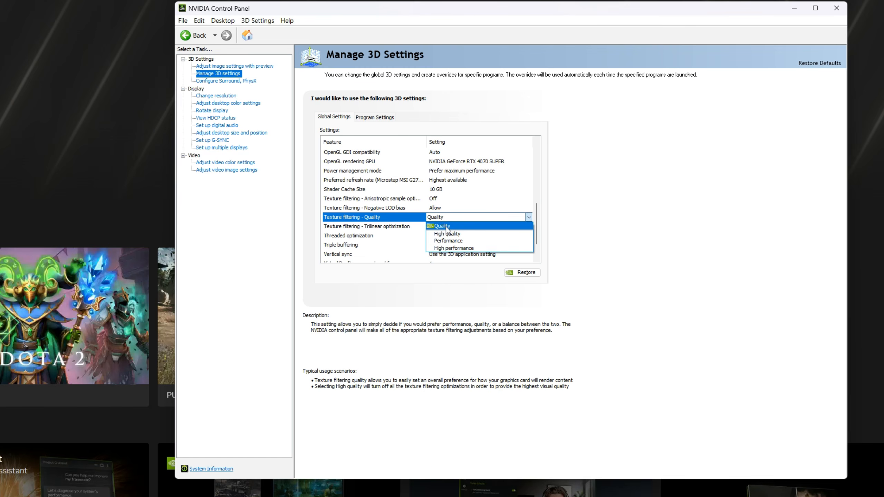
left_click(680, 214)
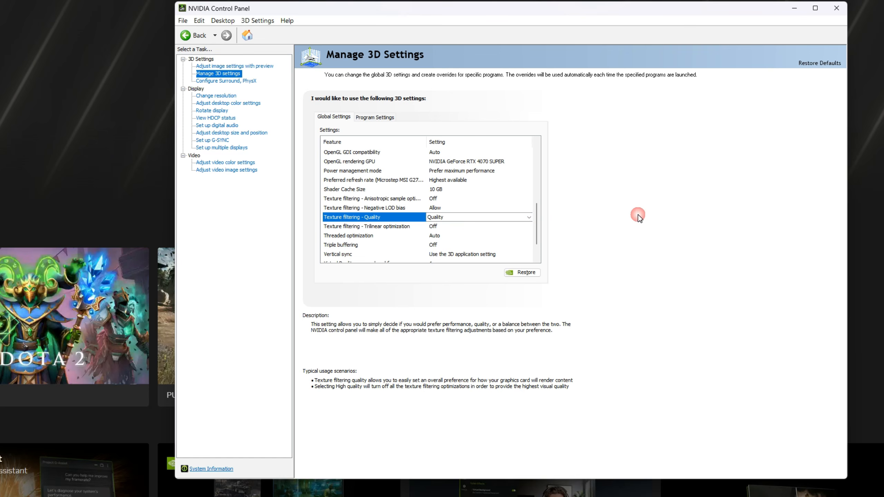
mouse_move(405, 218)
left_click(460, 217)
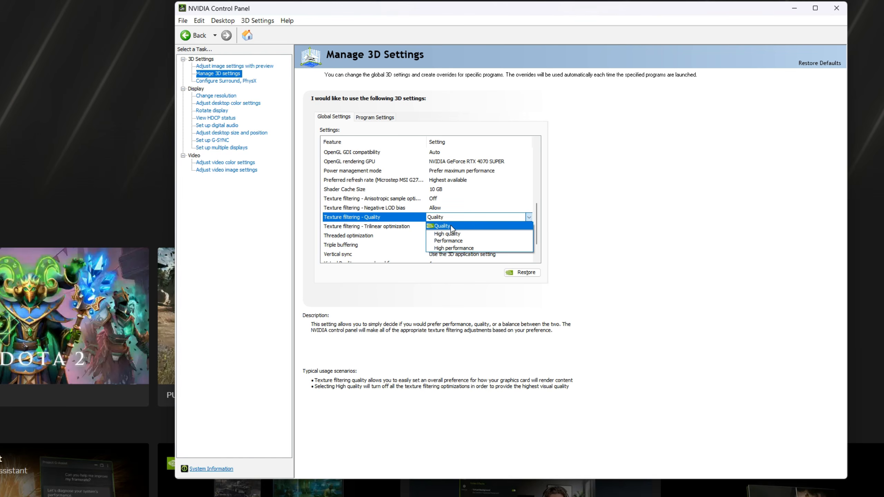
left_click(706, 238)
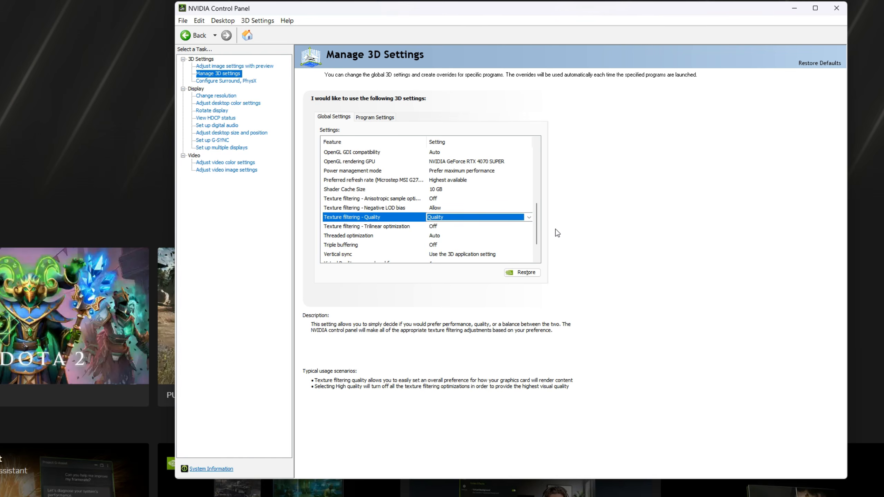
Set Vertical sync to Off, apply the change and check the remaining global settings
left_click_drag(536, 228, 536, 242)
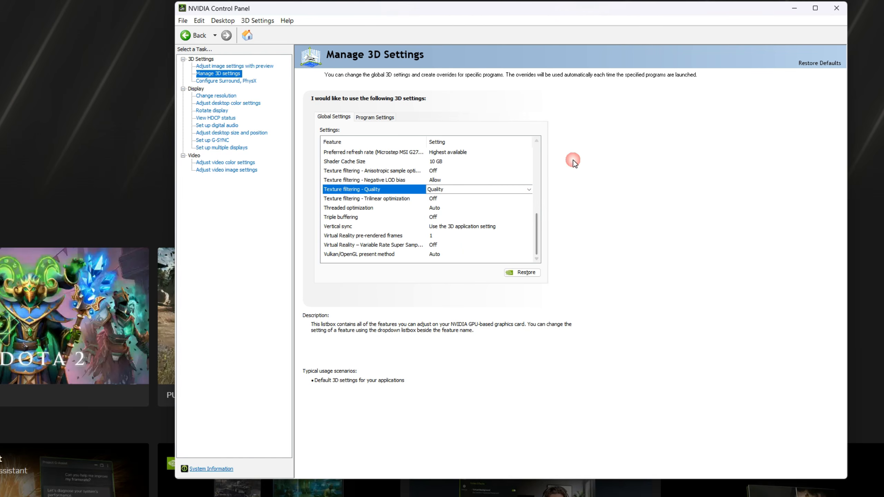
left_click(460, 226)
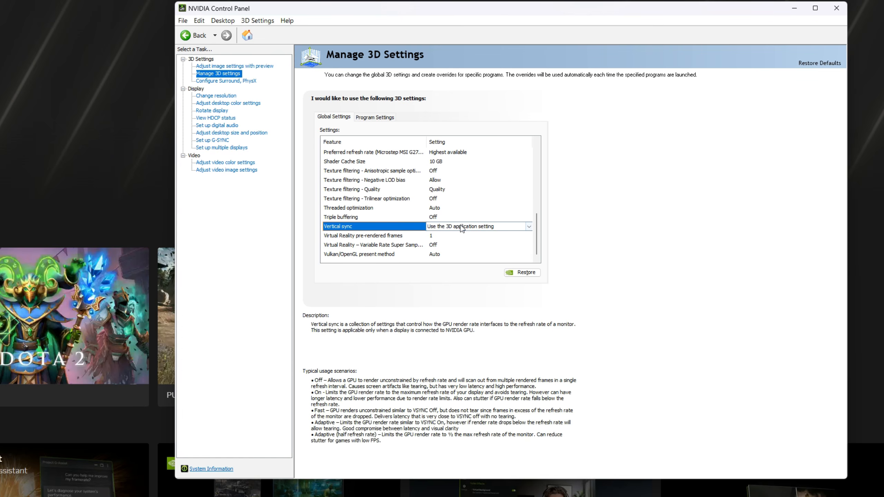
left_click(460, 226)
left_click(451, 244)
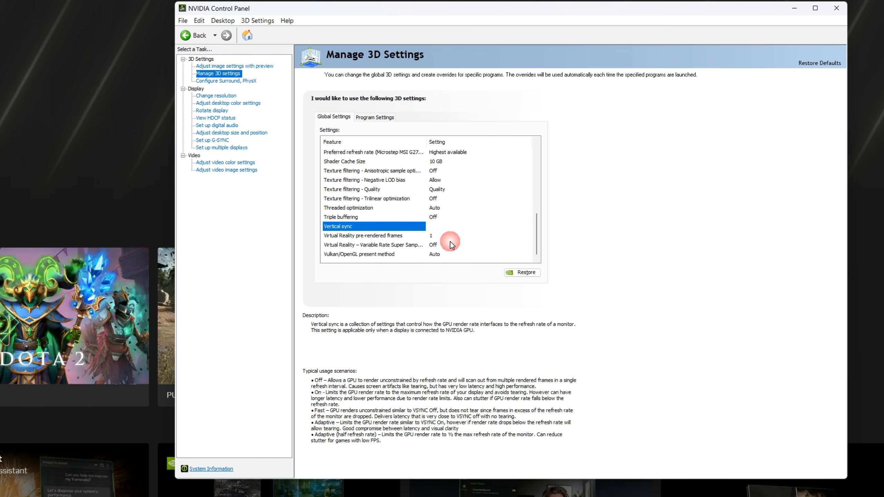
scroll(446, 237, "up", 7)
left_click_drag(536, 217, 612, 289)
left_click(766, 466)
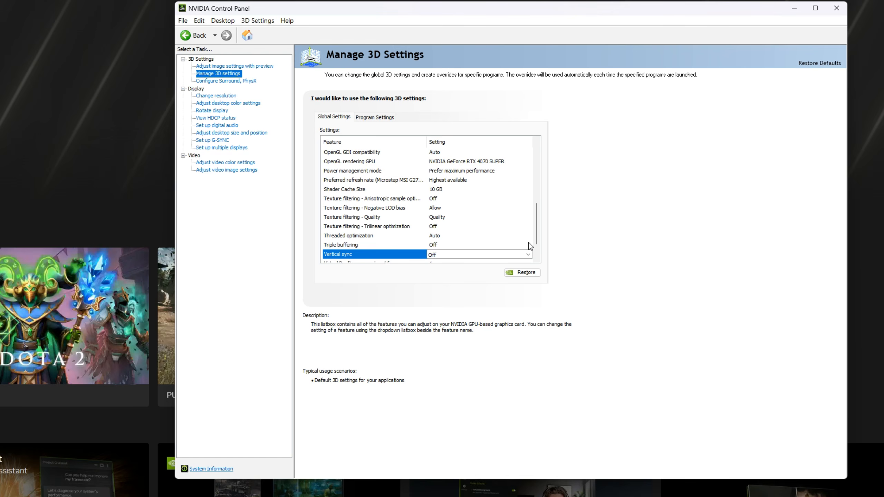
scroll(537, 229, "down", 1)
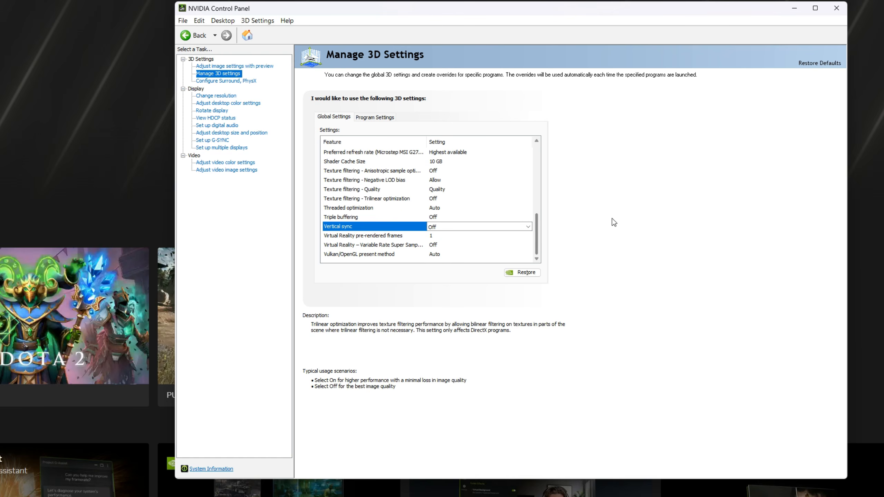
left_click(483, 144)
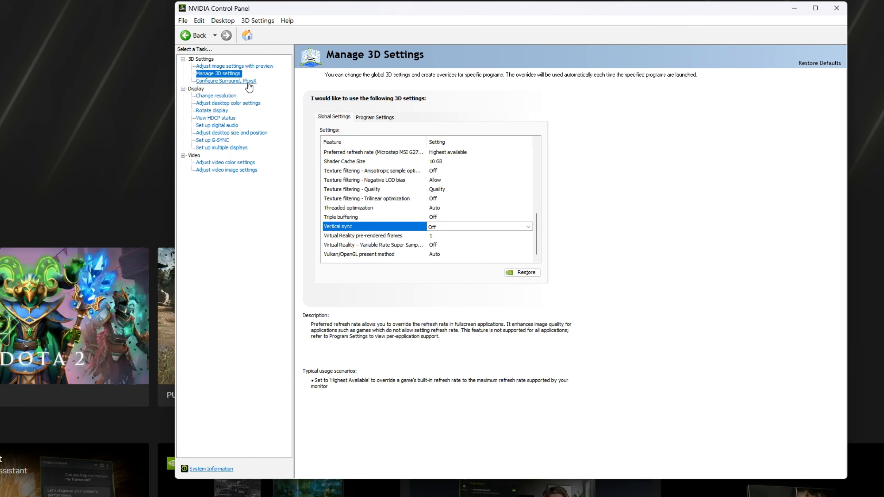
Open the Change Resolution page, try selecting the custom 2304 × 1440 resolution and look through the available resolutions
left_click(225, 97)
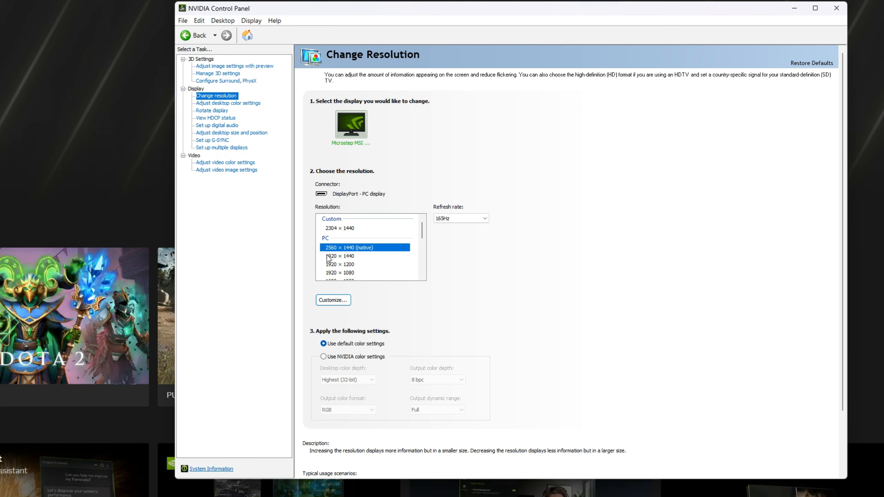
left_click_drag(423, 230, 421, 227)
left_click(342, 228)
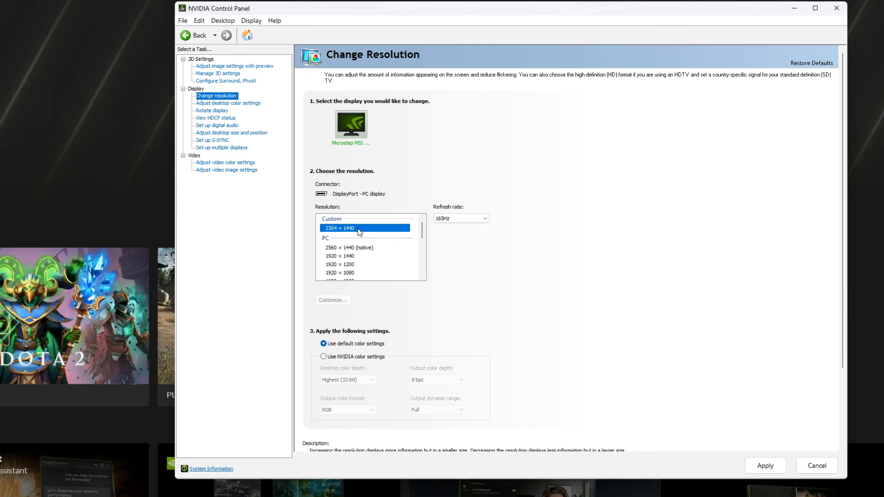
scroll(423, 234, "down", 3)
scroll(423, 225, "up", 3)
left_click_drag(421, 231, 427, 238)
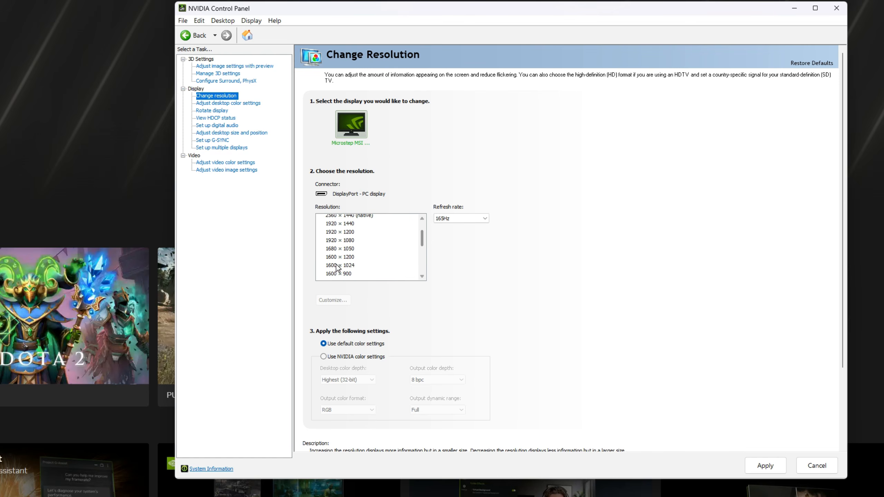
scroll(423, 246, "down", 1)
left_click_drag(423, 247, 422, 228)
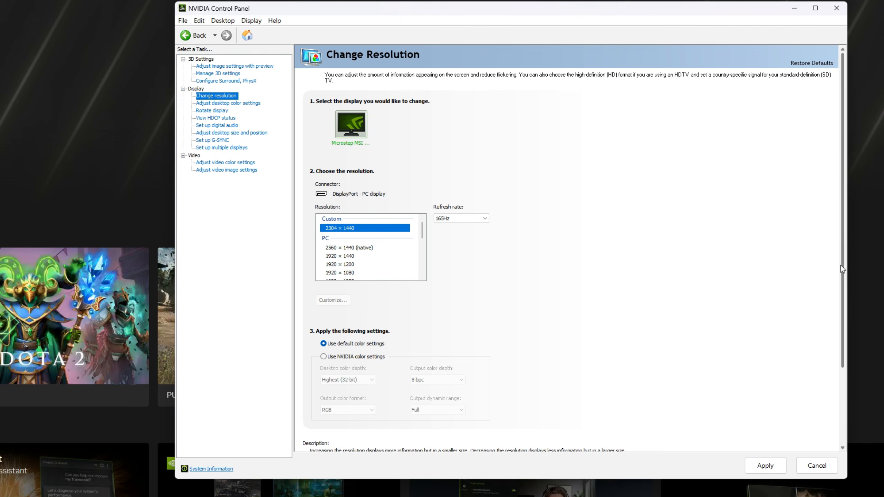
Reselect the native 2560 × 1440 resolution for the display
scroll(840, 266, "down", 3)
left_click(355, 187)
left_click(342, 161)
scroll(339, 279, "up", 1)
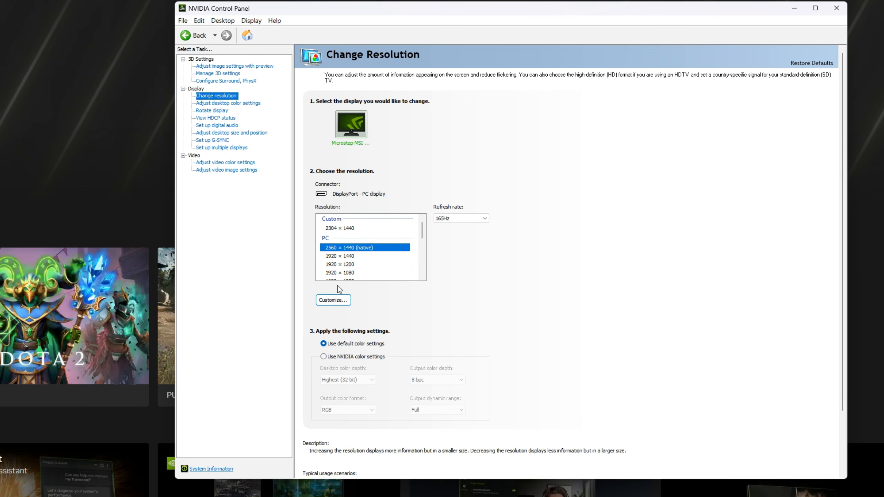
Open the resolution customization dialog and examine the 3456 x 2160, 2560 x 1600 and 2304 x 1440 custom entries
left_click(329, 301)
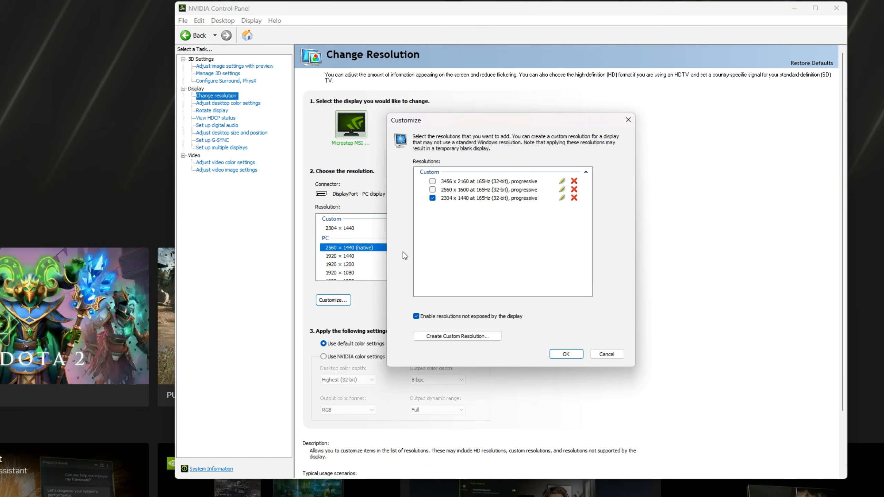
left_click(473, 190)
left_click(472, 197)
left_click(471, 190)
left_click(469, 181)
left_click(469, 191)
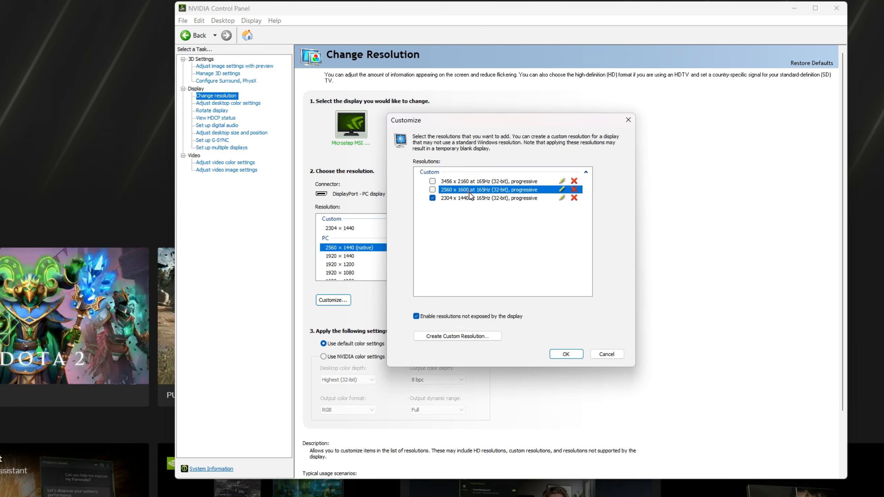
left_click(468, 197)
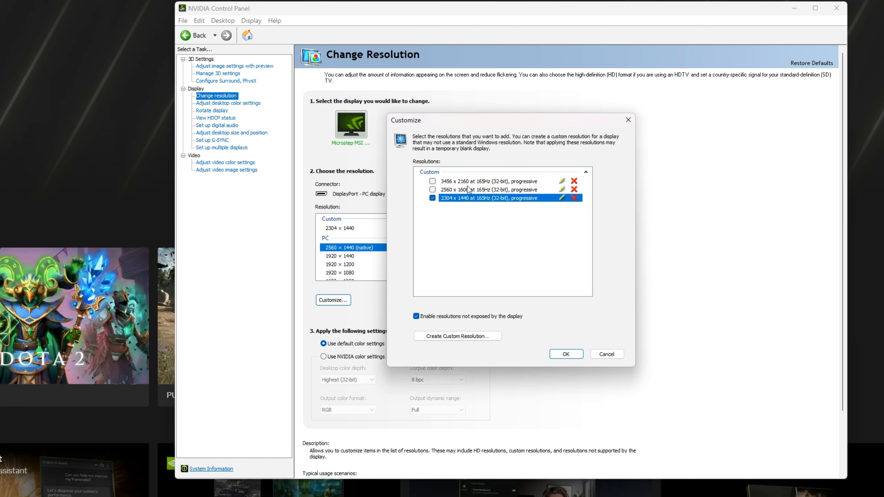
Try entering a custom resolution of 1728 horizontal pixels by 1080 vertical lines, and discard it without testing
left_click(453, 338)
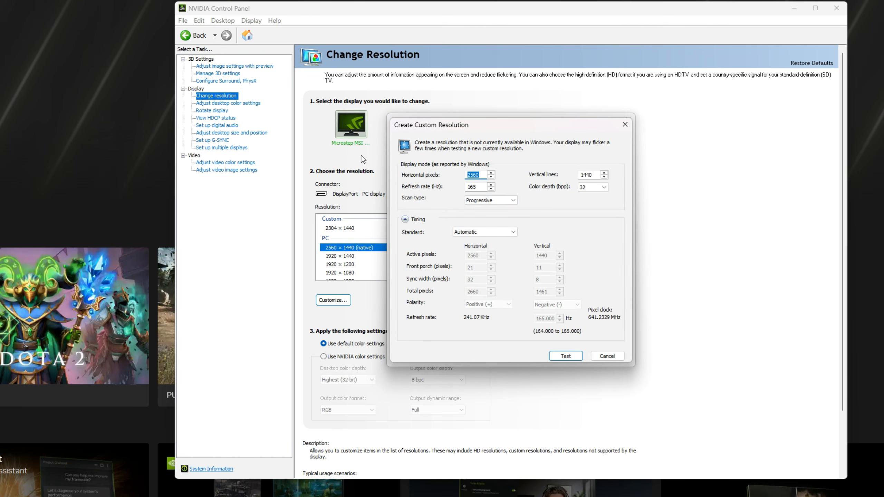
type("1728")
double_click(595, 175)
type("1080")
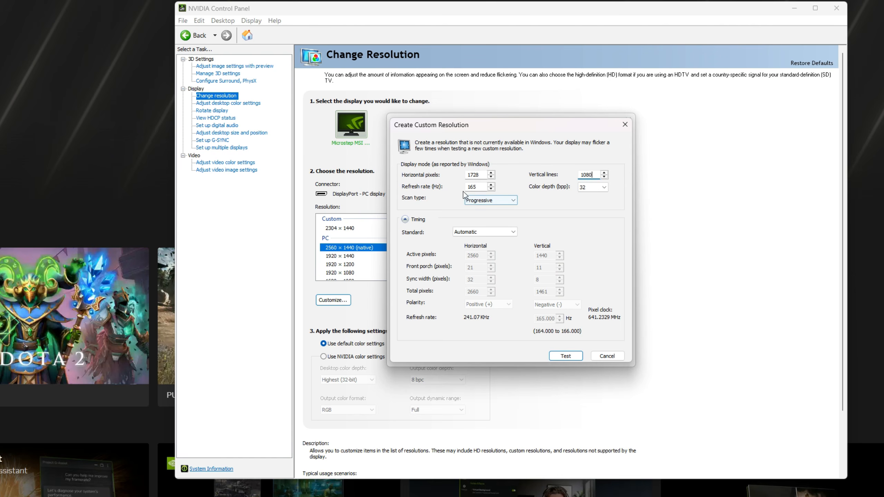
double_click(486, 185)
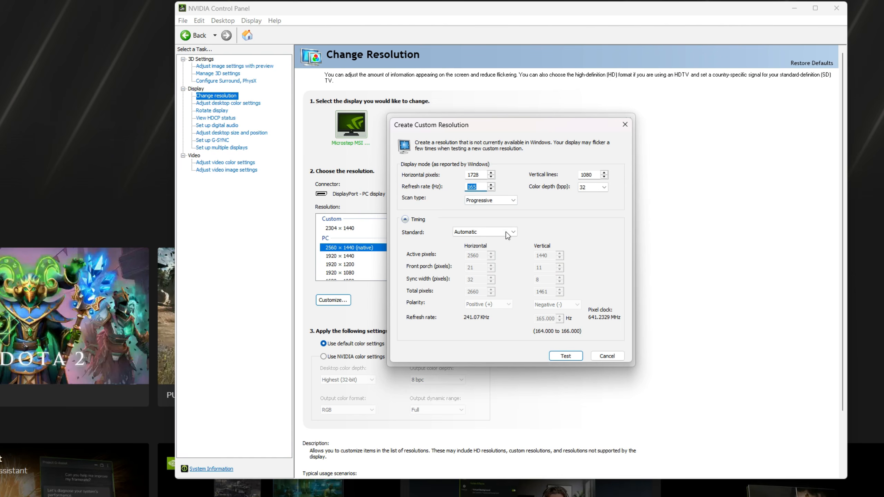
left_click(553, 215)
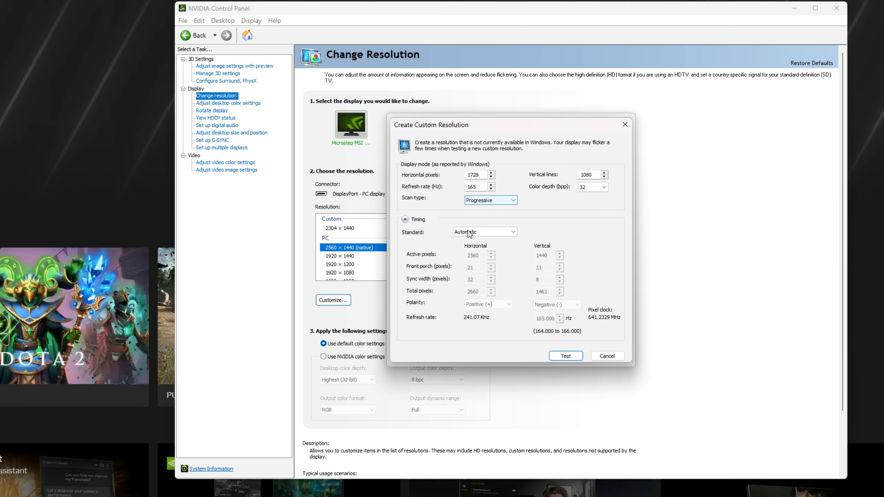
left_click(608, 357)
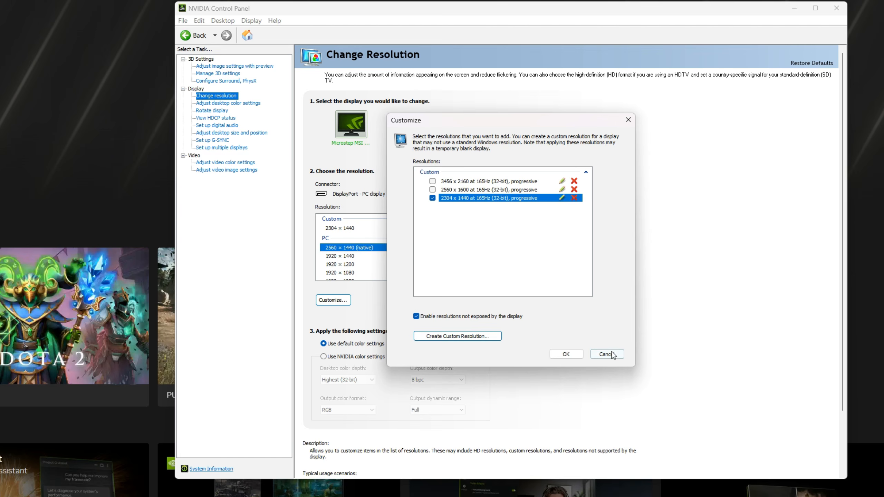
left_click(612, 355)
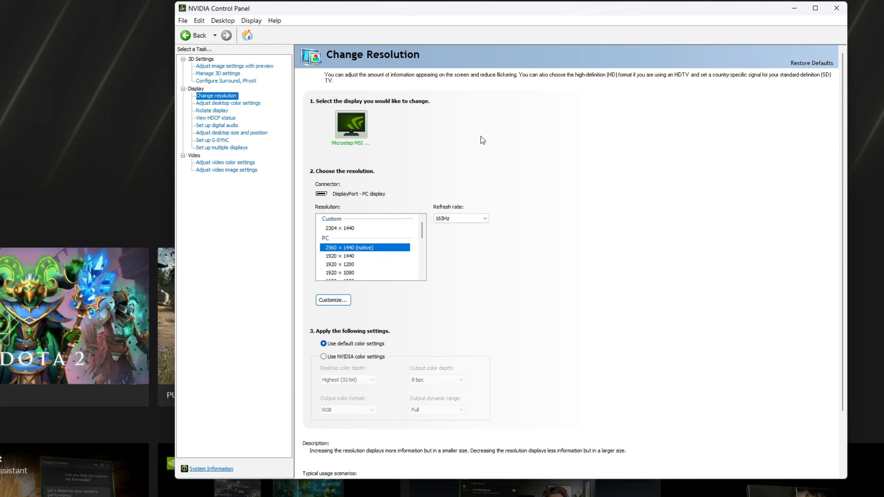
Check the G-SYNC setup page, close the NVIDIA Control Panel and return to the NVIDIA app's game library
left_click(212, 140)
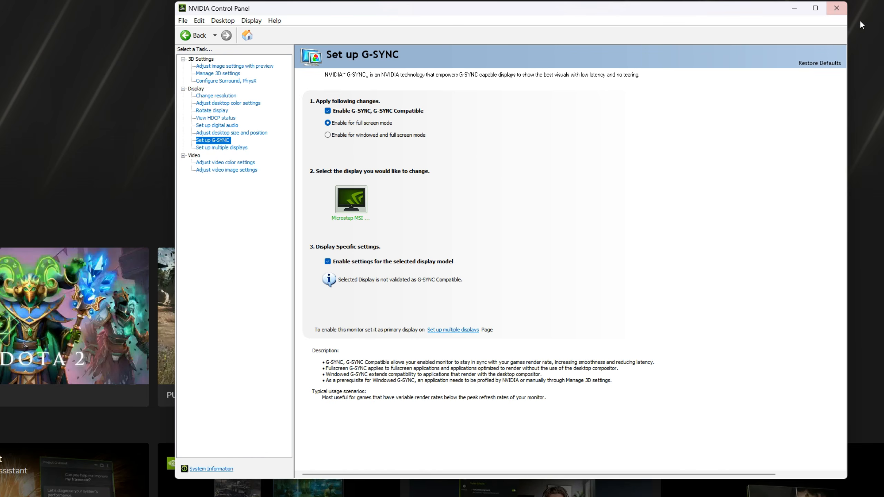
left_click(844, 10)
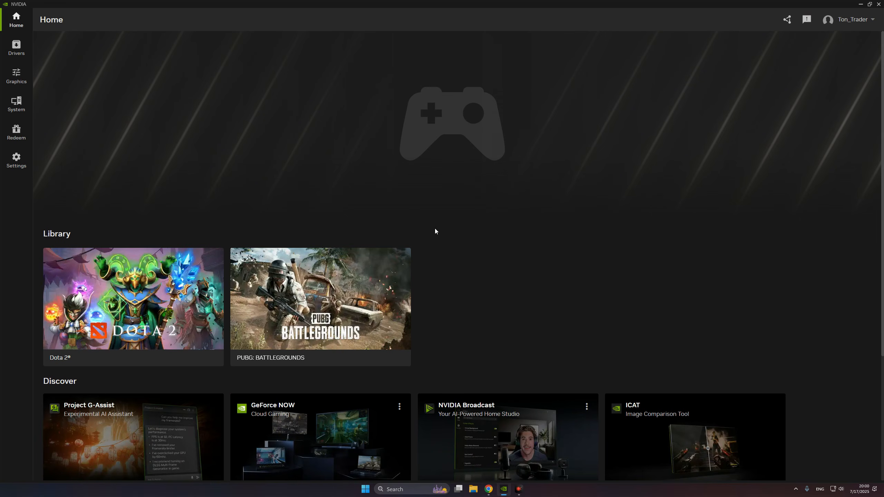
scroll(638, 311, "down", 5)
scroll(708, 298, "up", 5)
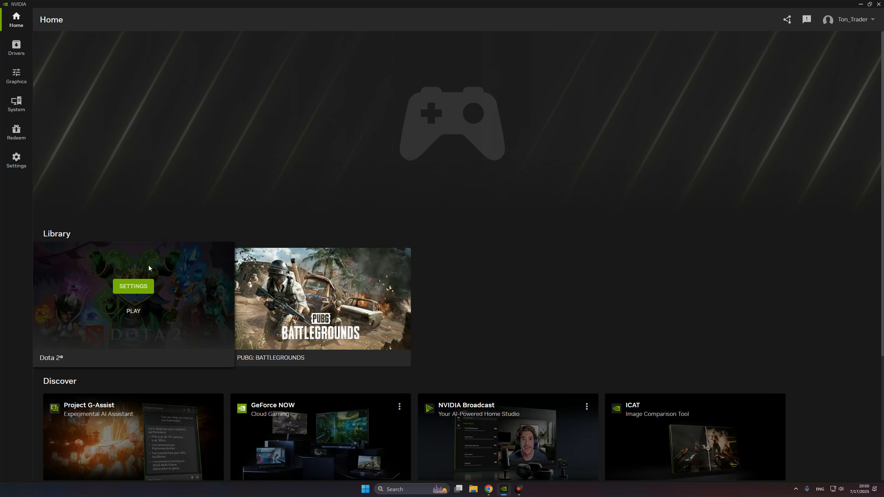
mouse_move(98, 330)
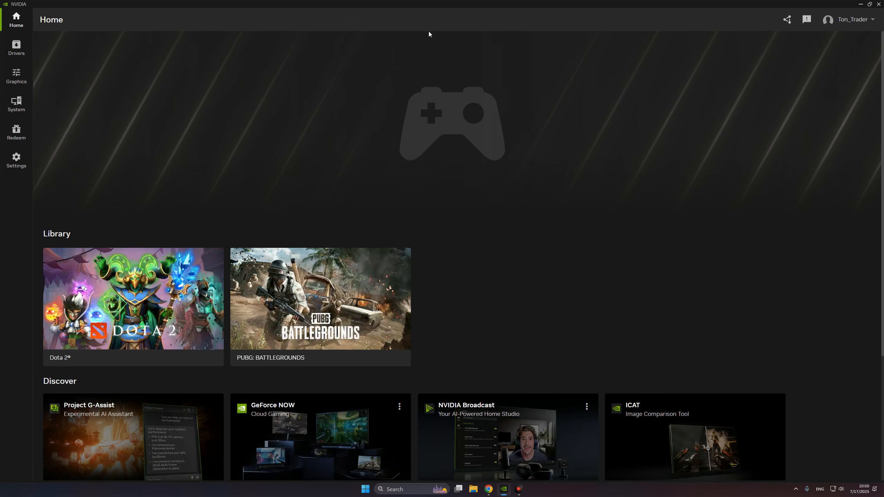
Examine the installed driver's release details and the Game Ready and Studio driver type options
left_click(17, 48)
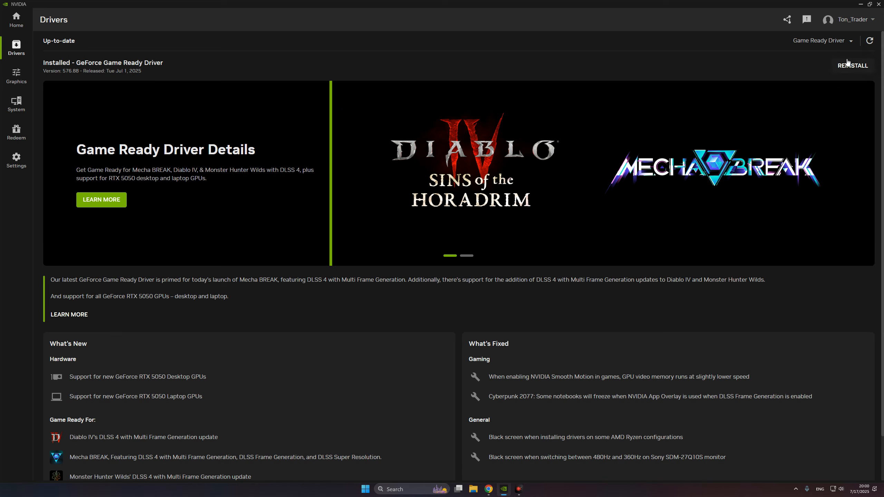
left_click(818, 42)
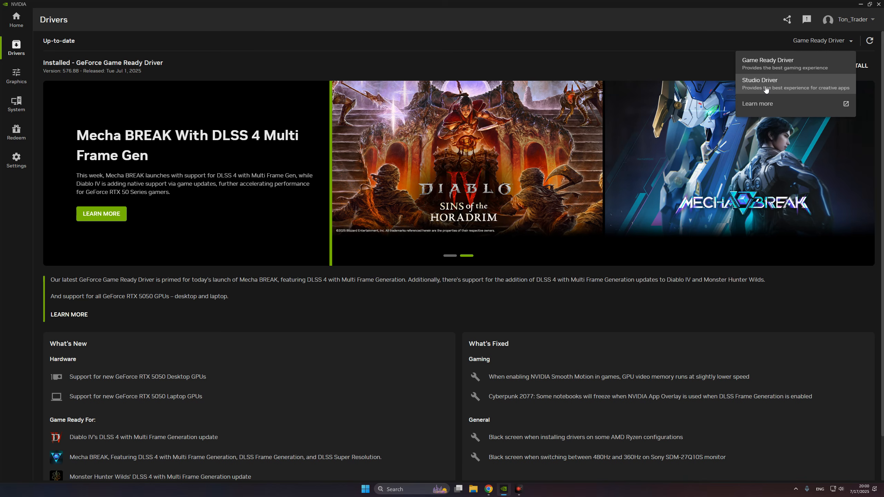
left_click(641, 65)
scroll(395, 300, "down", 2)
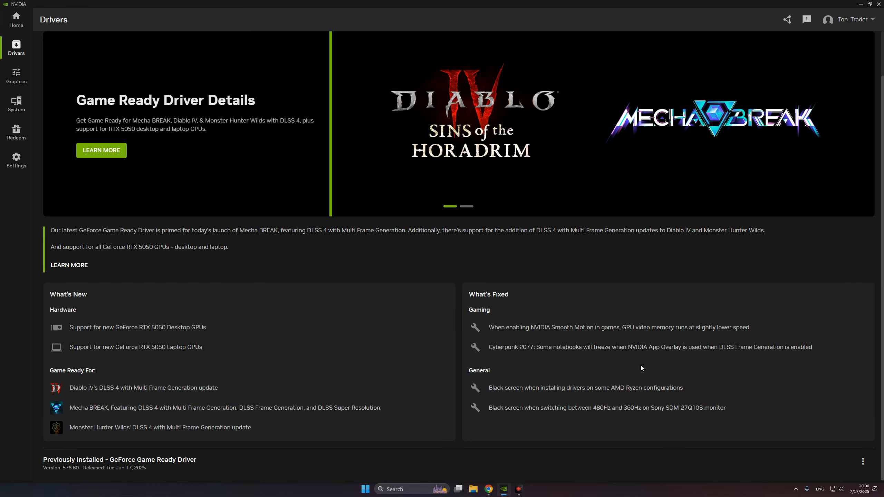
scroll(572, 372, "up", 2)
Open the global graphics settings and examine the RTX Dynamic Vibrance options
left_click(28, 78)
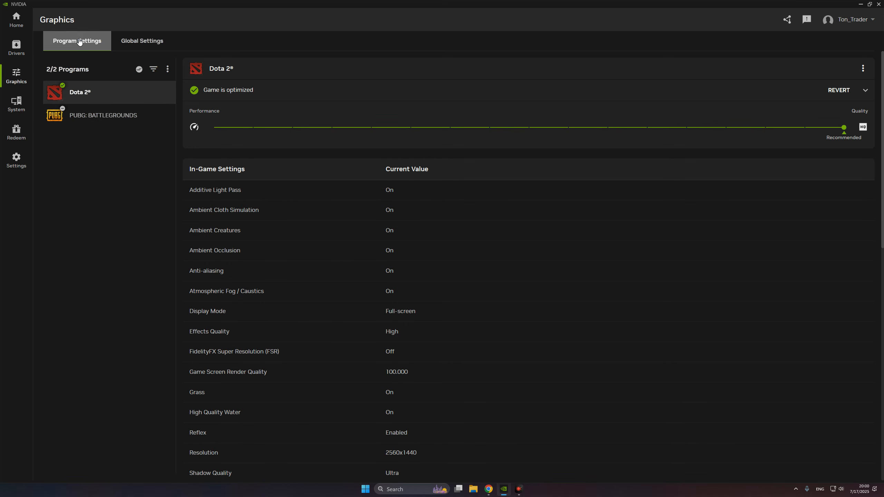
left_click(138, 43)
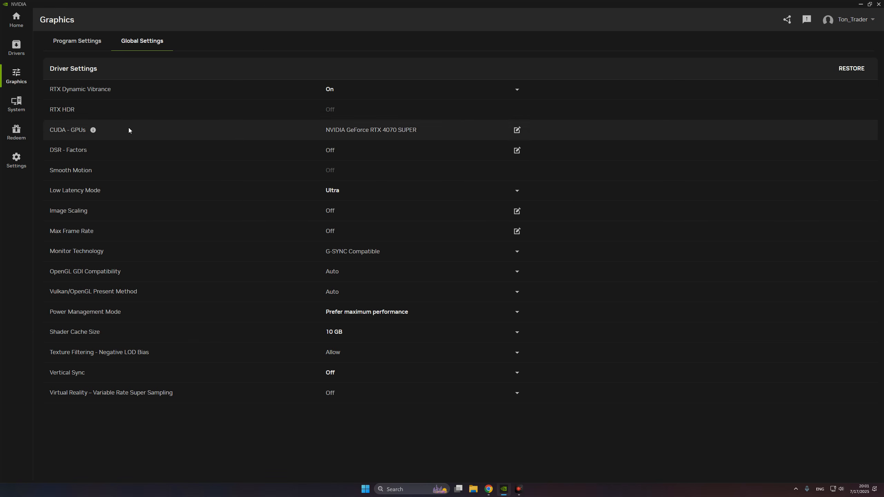
left_click(373, 91)
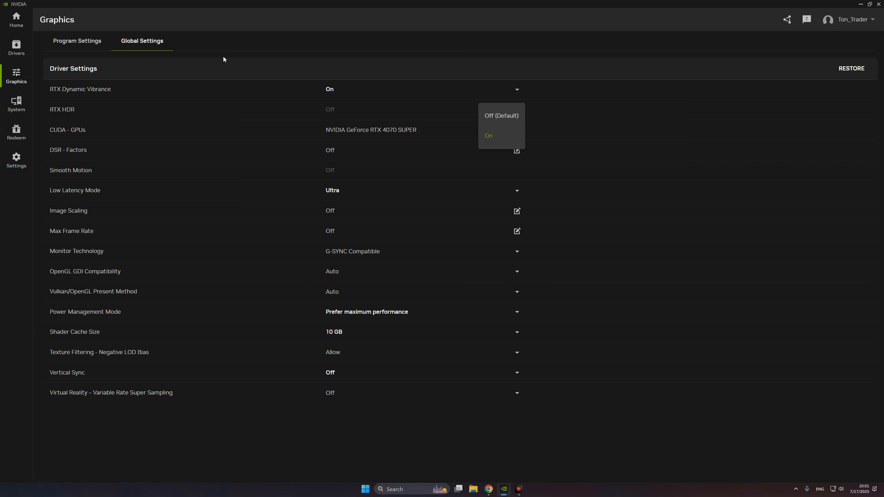
left_click(336, 90)
left_click(342, 90)
left_click(341, 90)
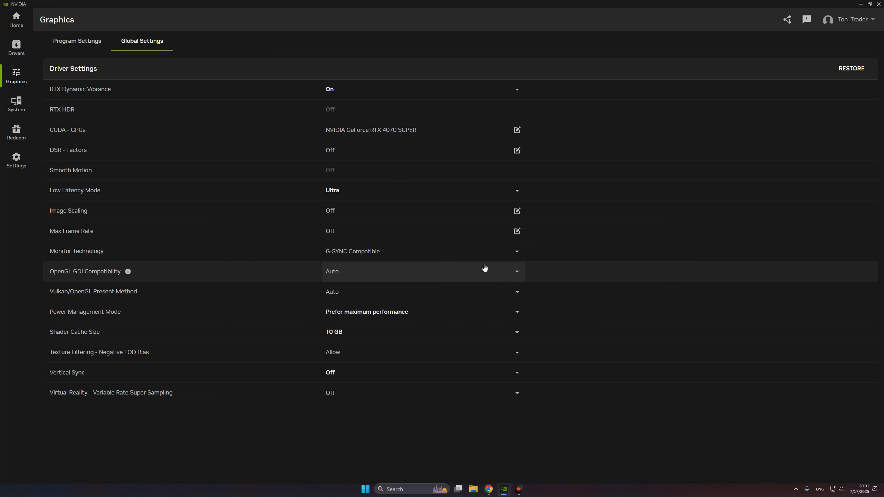
left_click(398, 493)
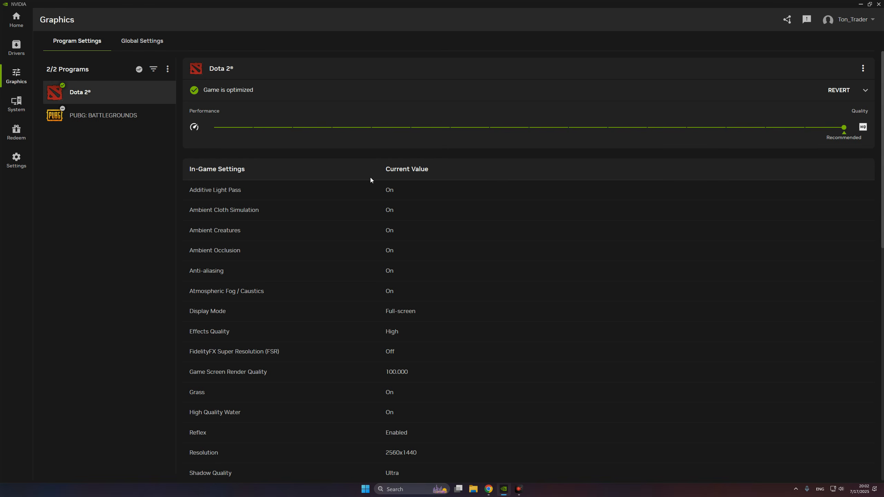
Review the program settings for PUBG: BATTLEGROUNDS, including its RTX Dynamic Vibrance intensity and saturation boost
left_click(120, 115)
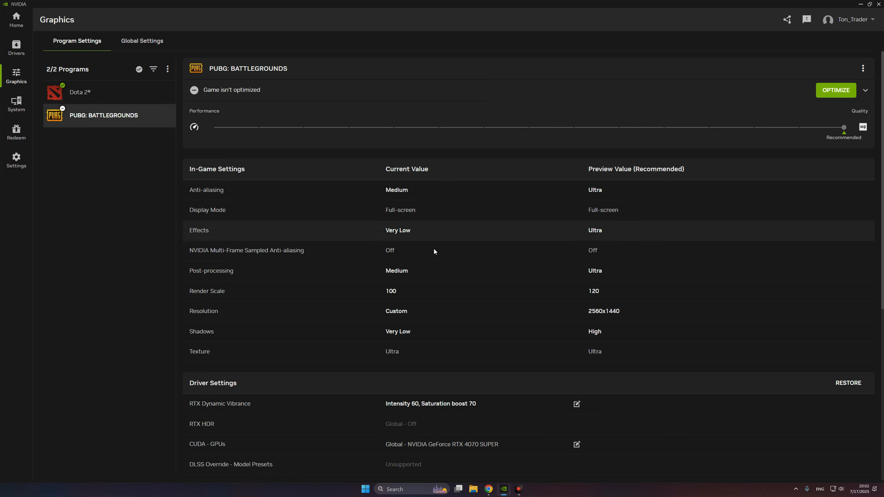
scroll(543, 283, "down", 1)
scroll(532, 277, "up", 1)
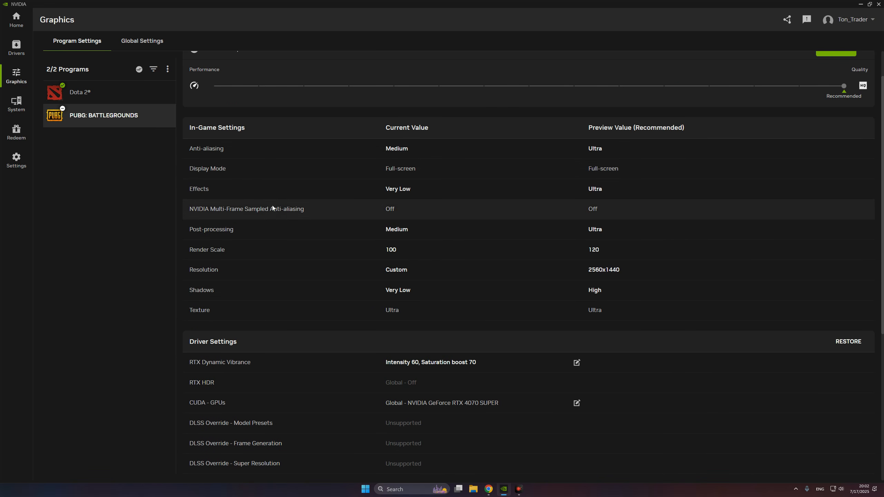
scroll(296, 223, "down", 5)
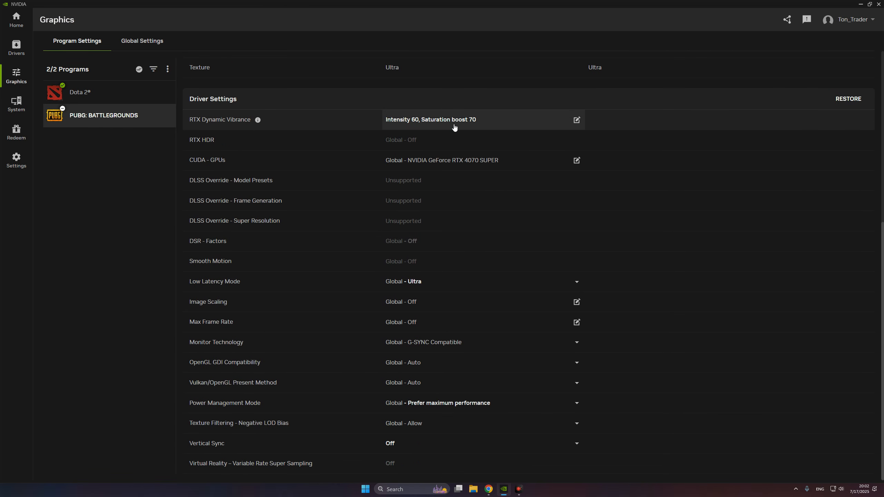
left_click(476, 122)
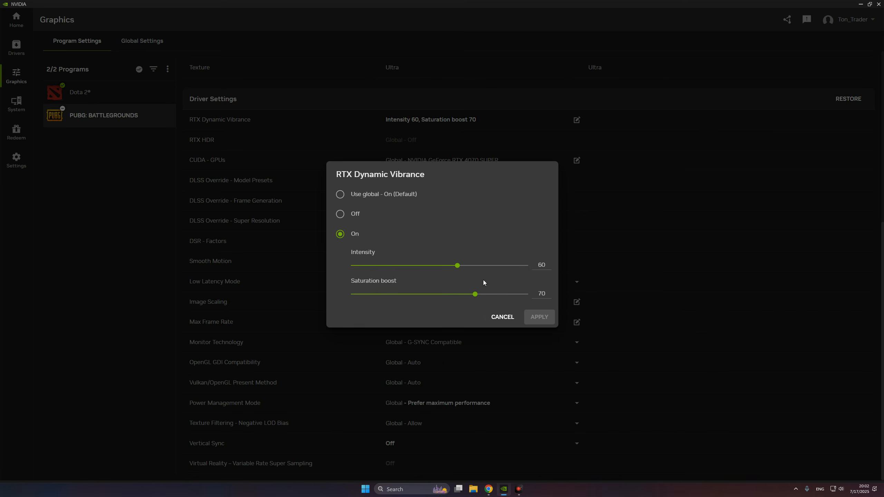
left_click(504, 318)
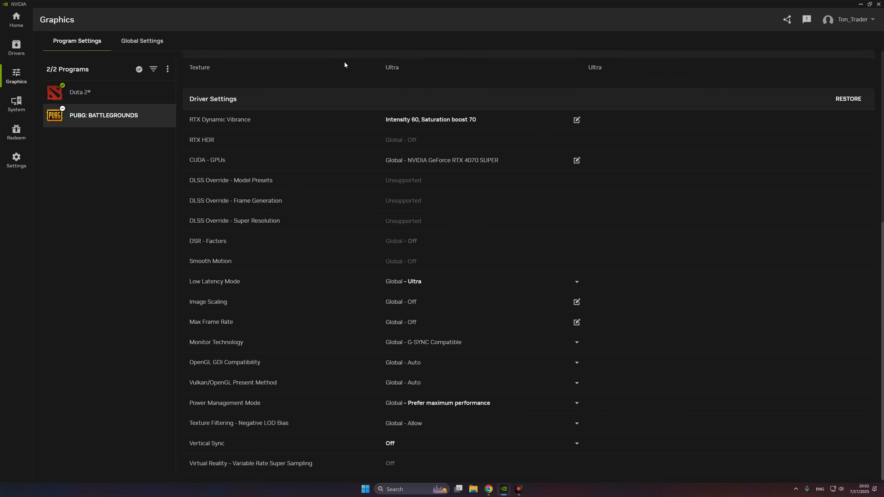
Read the Smooth Motion information for PUBG: BATTLEGROUNDS and compare the global and per-program driver settings
left_click(238, 262)
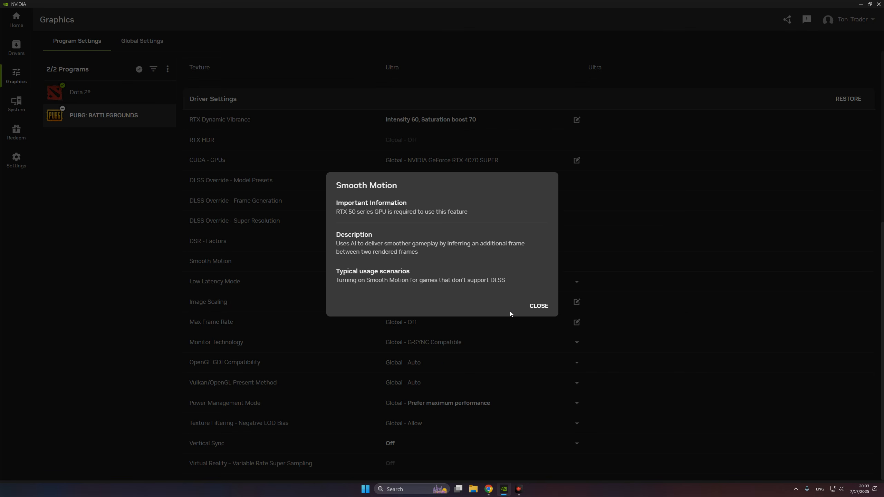
left_click(535, 307)
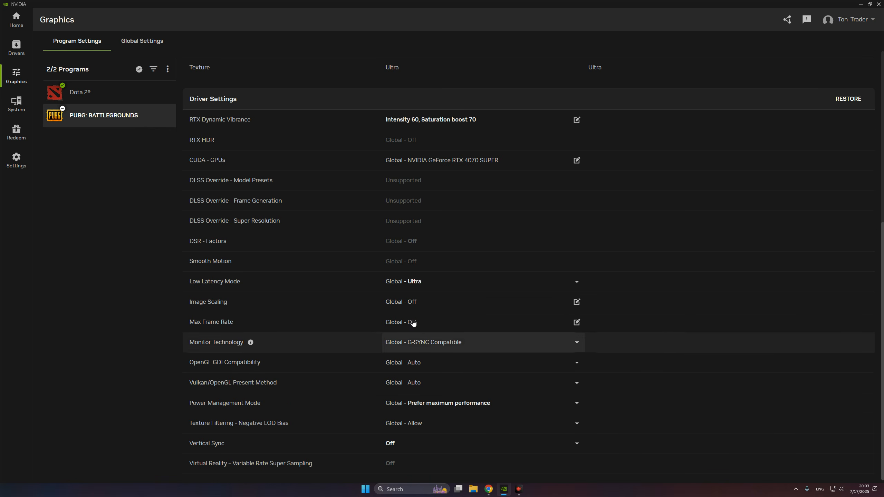
left_click(132, 43)
left_click(81, 43)
scroll(420, 360, "down", 8)
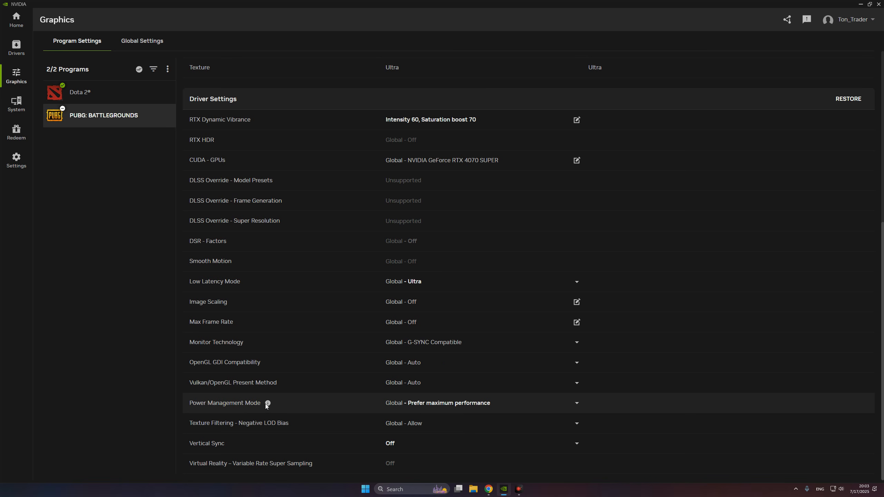
Examine the Power Management Mode options for PUBG: BATTLEGROUNDS and keep the global setting
left_click(445, 406)
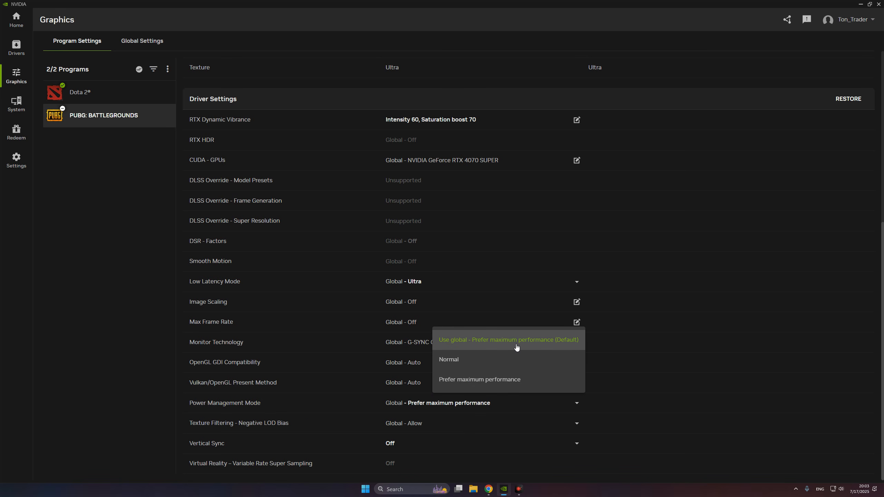
left_click(570, 345)
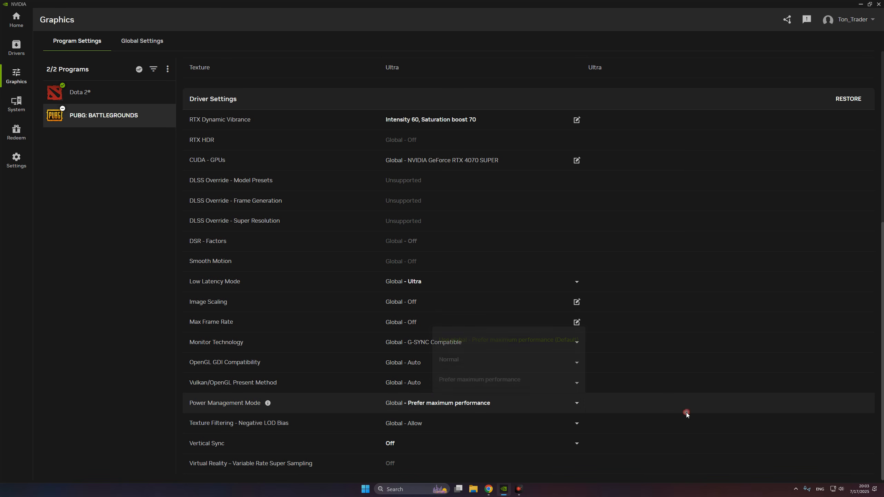
scroll(204, 147, "up", 7)
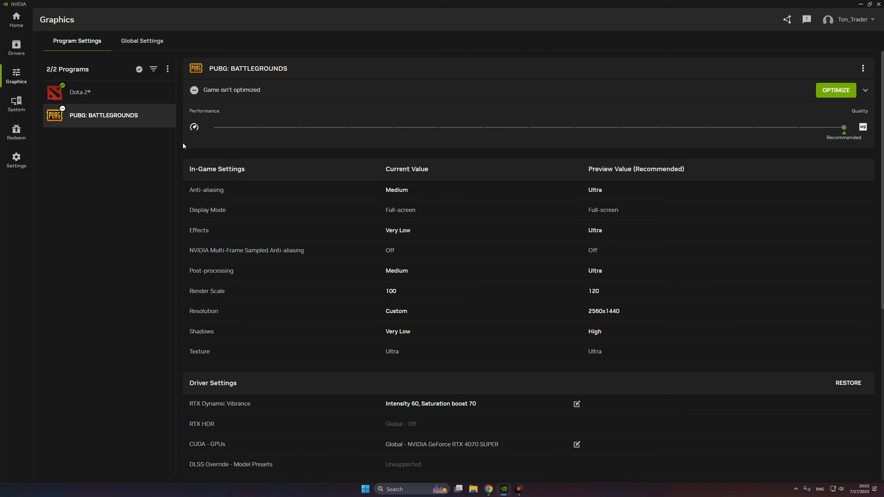
Open the system display settings and examine the global G-SYNC options without changing them
left_click(16, 103)
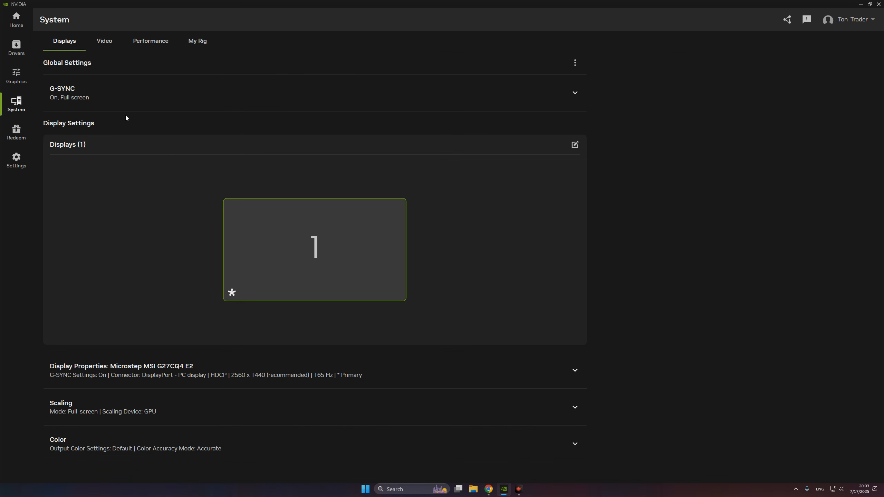
left_click(98, 94)
left_click(255, 124)
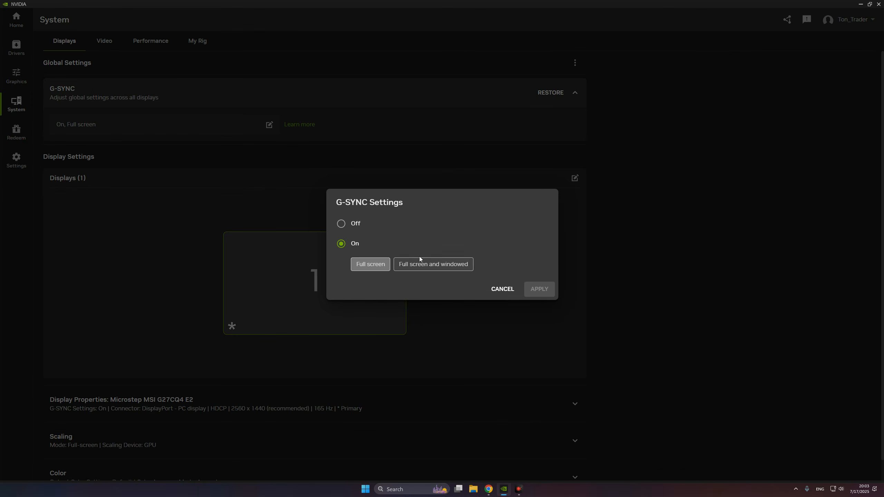
left_click(489, 289)
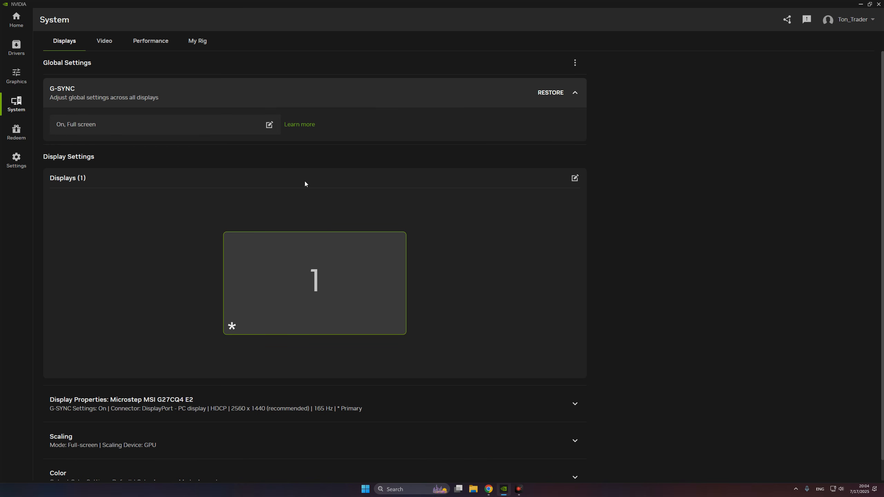
Examine the display's scaling mode, scaling device and preview options without changing them
scroll(205, 325, "down", 1)
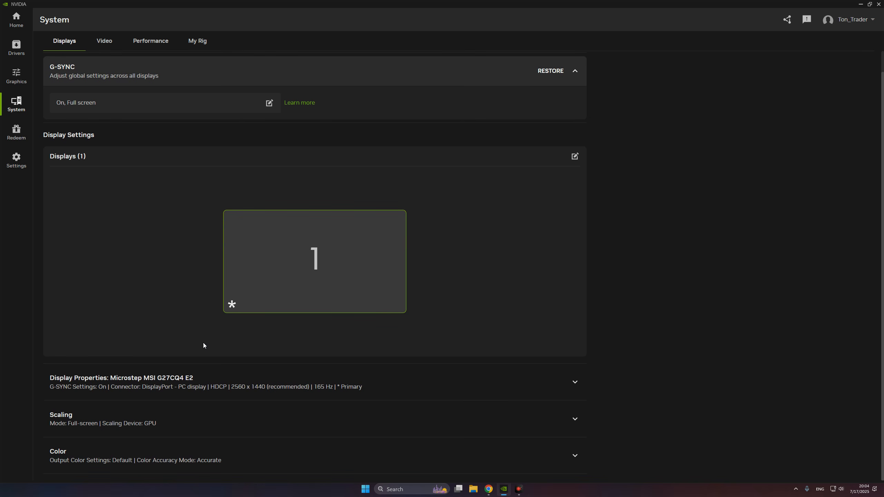
left_click(112, 424)
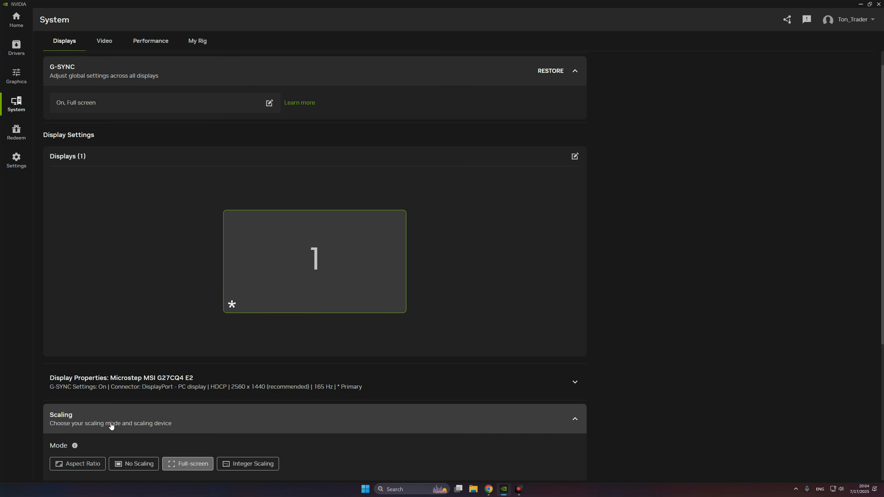
scroll(172, 411, "down", 10)
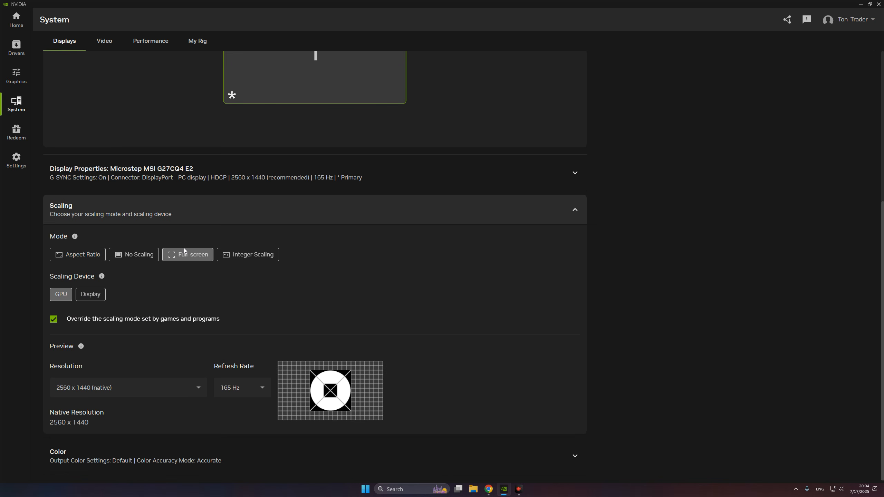
scroll(190, 246, "up", 6)
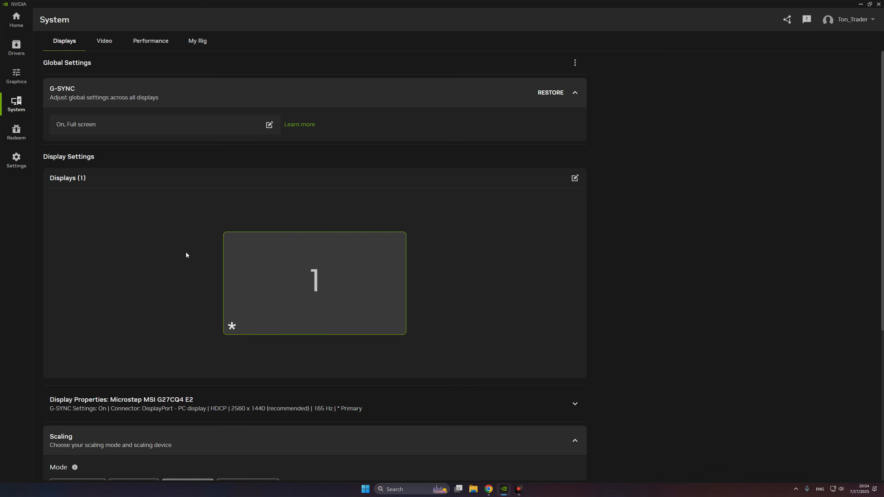
Examine the RTX Video Enhancements options for Super Resolution and HDR, leaving both dialogs without changes
left_click(104, 41)
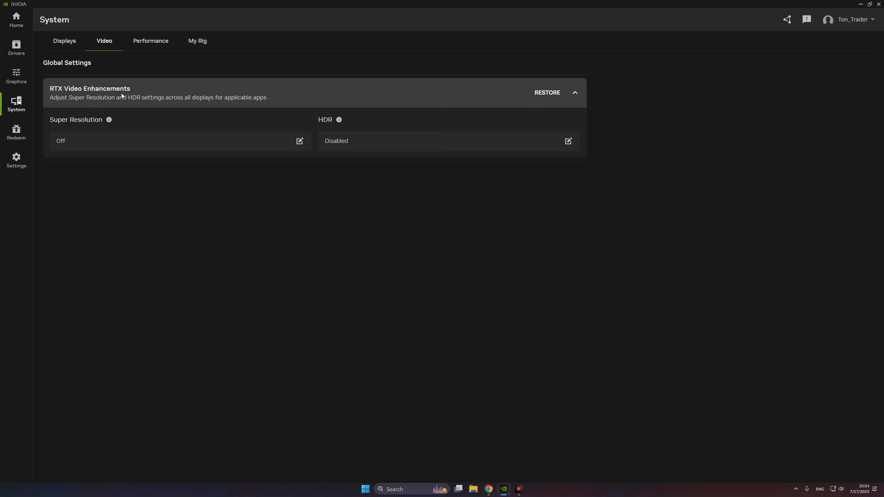
left_click(121, 143)
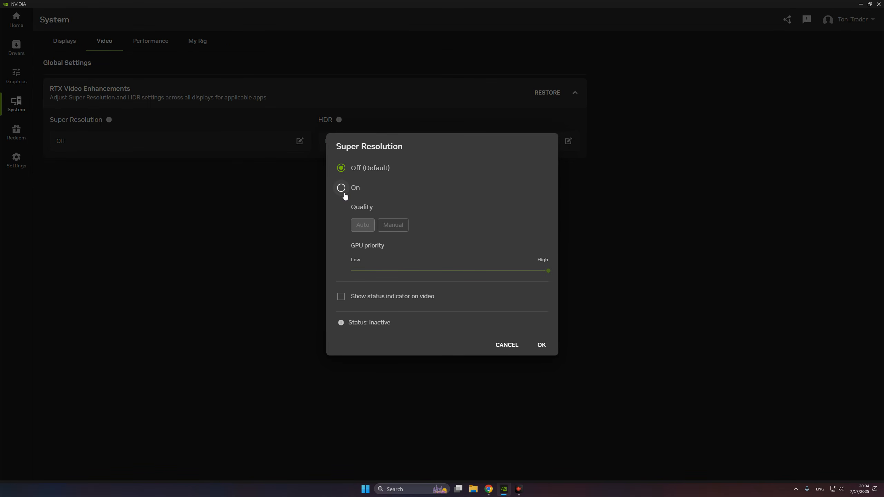
left_click(505, 344)
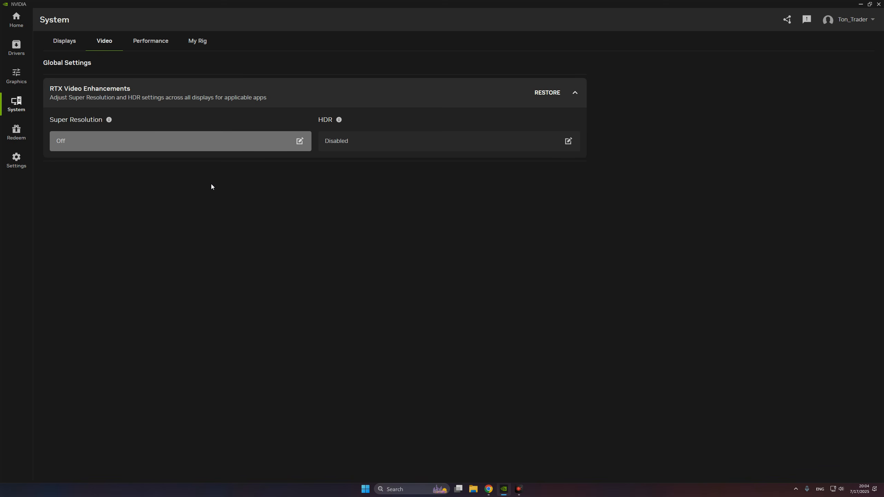
left_click(144, 139)
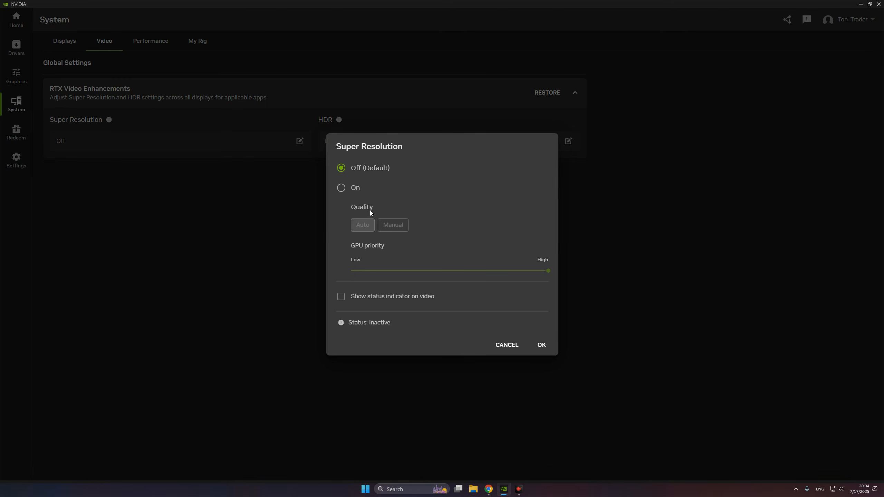
left_click(508, 346)
left_click(377, 138)
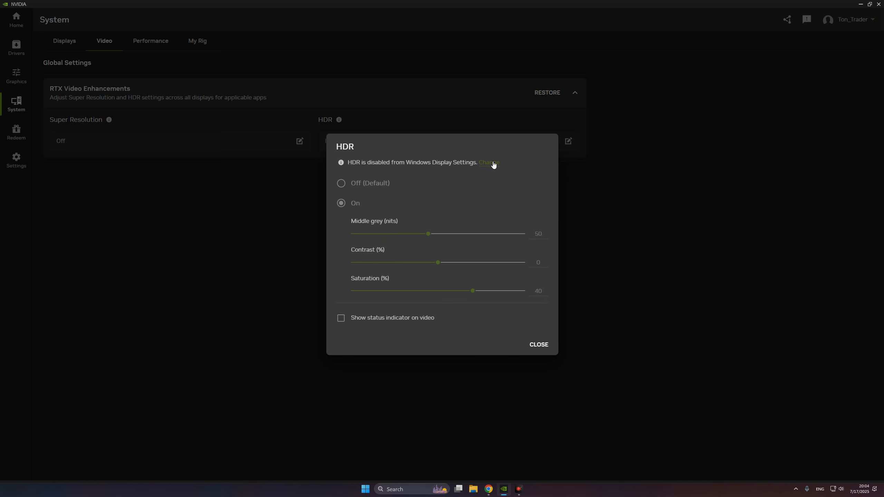
left_click(543, 345)
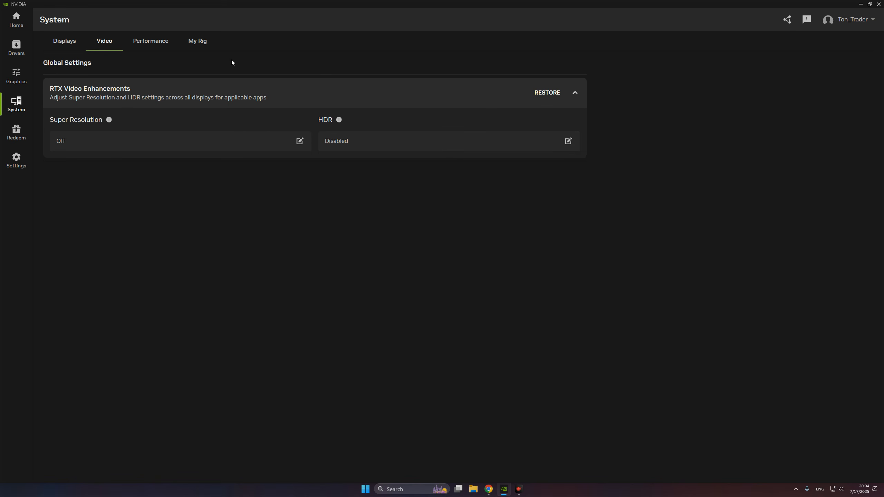
In the GPU performance limits, keep the power maximum at 100% and voltage maximum at 0%, and lower the temperature target
left_click(151, 41)
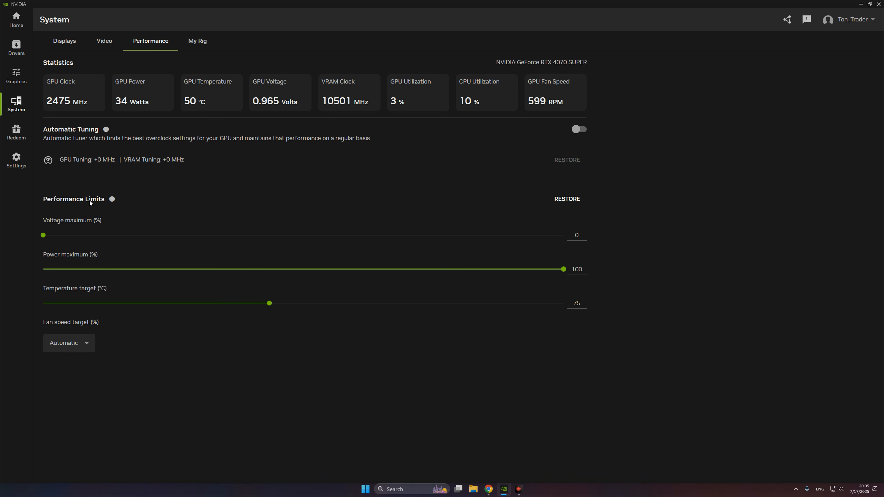
left_click_drag(563, 269, 596, 263)
left_click_drag(43, 235, 23, 233)
left_click(339, 372)
left_click_drag(269, 304, 241, 305)
Review the rig details and app feature settings, ending on the installed Game Ready Driver's details
left_click(198, 47)
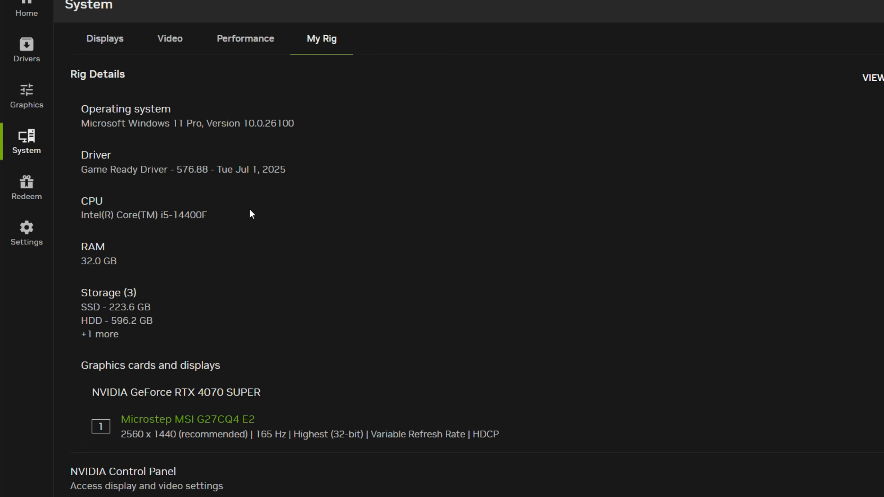
left_click(27, 232)
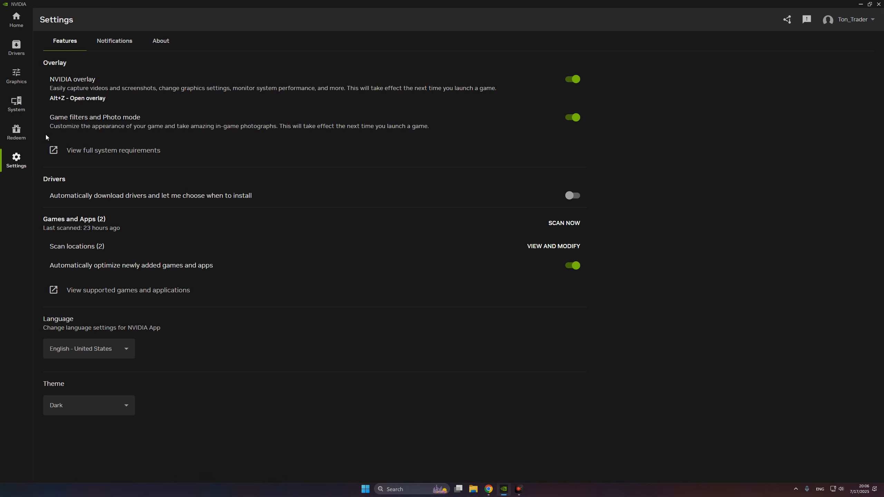
left_click(16, 132)
left_click(16, 76)
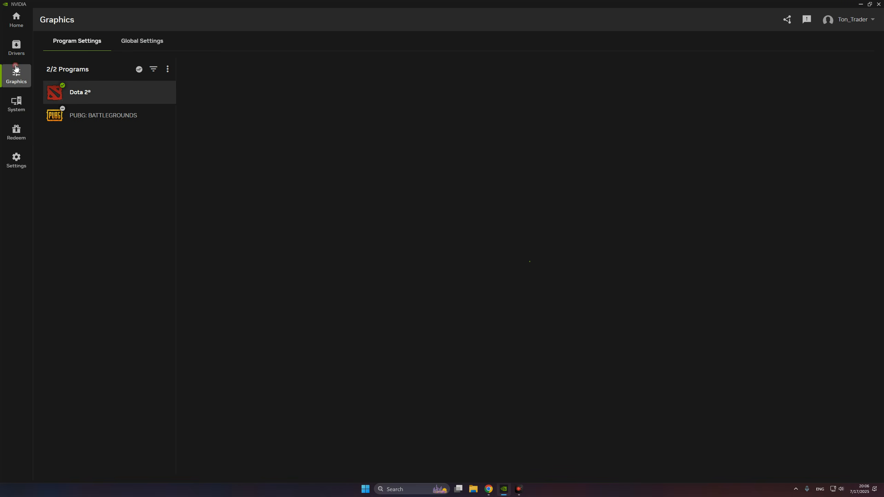
left_click(16, 48)
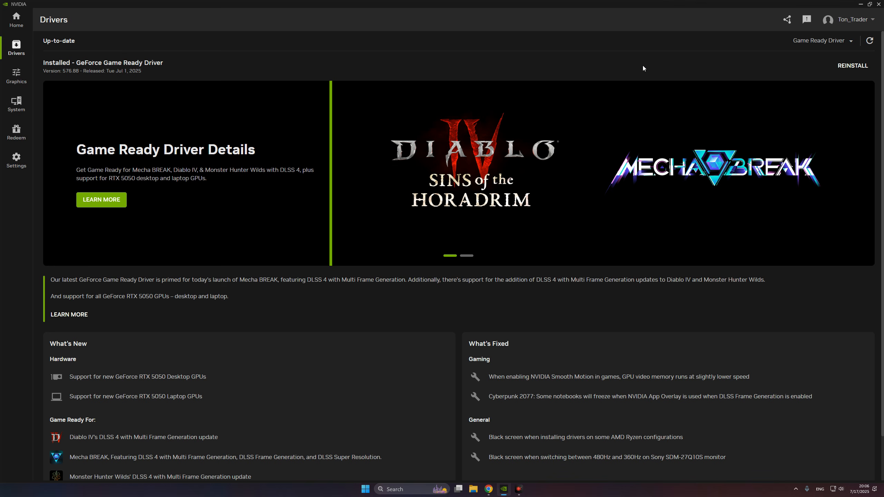
Toggle the NVIDIA overlay open and closed, leaving it open on its main view
left_click(787, 19)
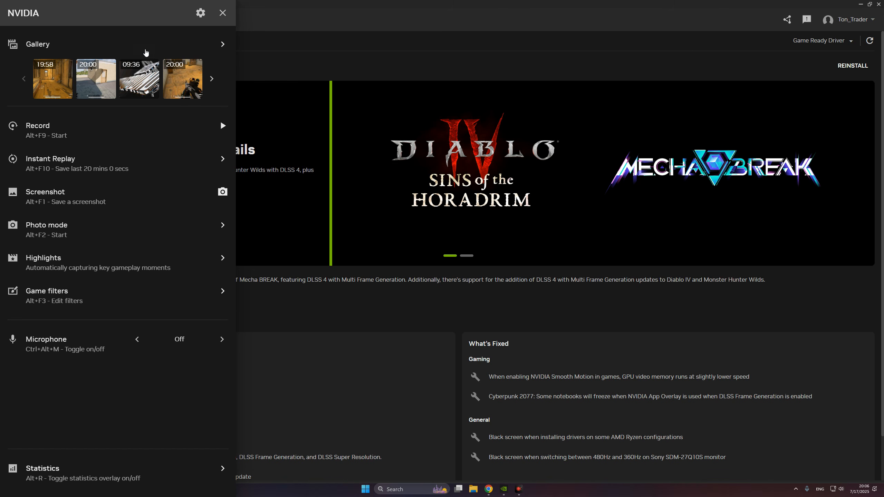
left_click(789, 21)
left_click(789, 20)
left_click(790, 21)
left_click(788, 21)
left_click(786, 20)
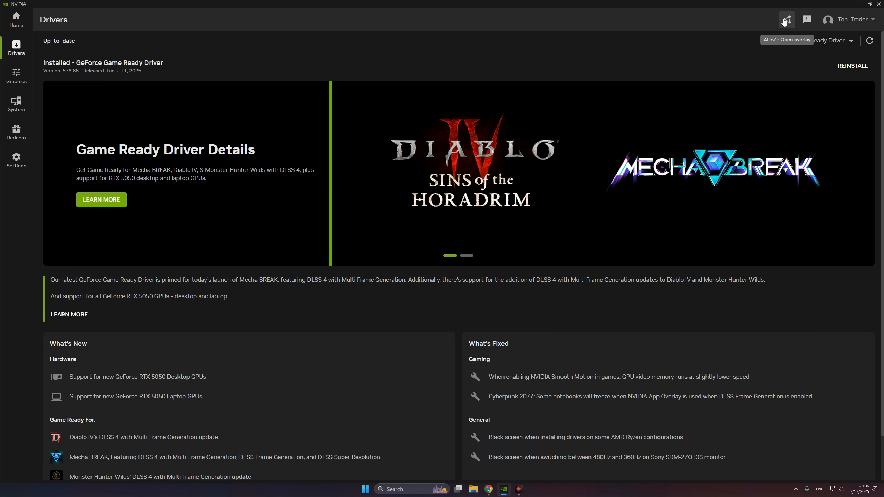
left_click(785, 21)
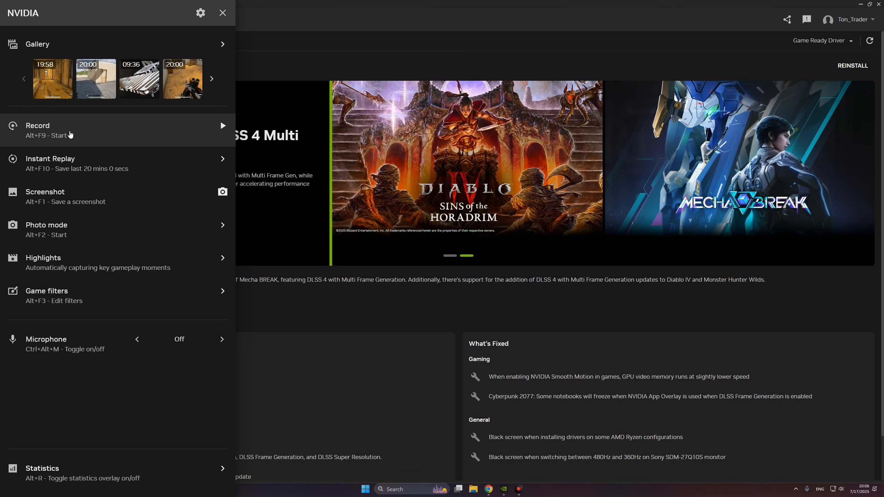
Open the video capture settings for Instant Replay and cycle through the frame rates back to 120 FPS
left_click(98, 167)
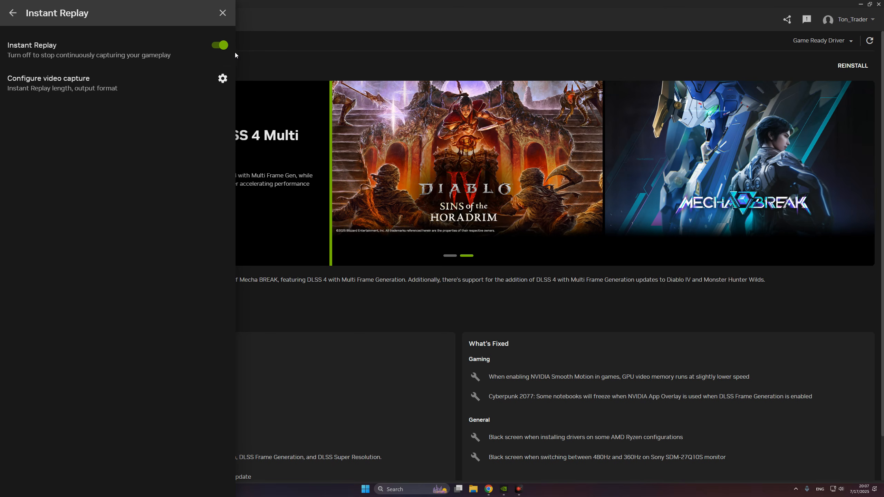
left_click(222, 79)
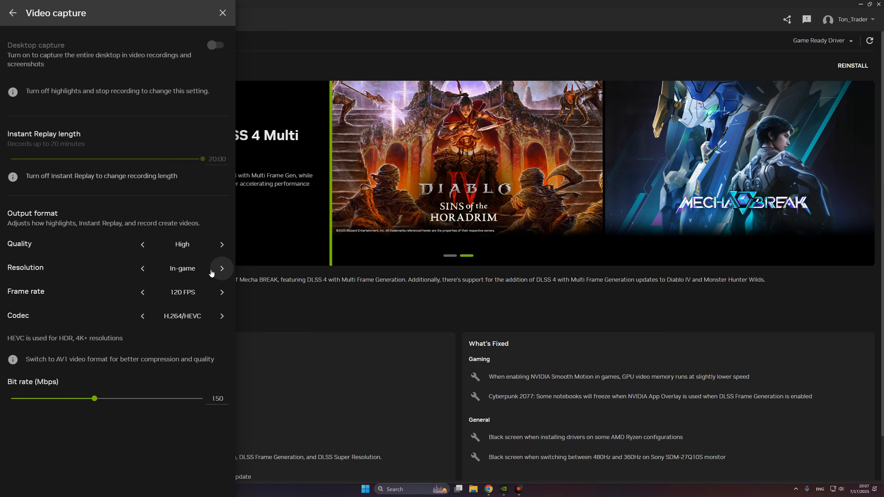
left_click(221, 293)
left_click(222, 293)
left_click(221, 293)
Try the AV1 codec for video capture, restore H.264/HEVC and return to the overlay's main view
left_click(222, 316)
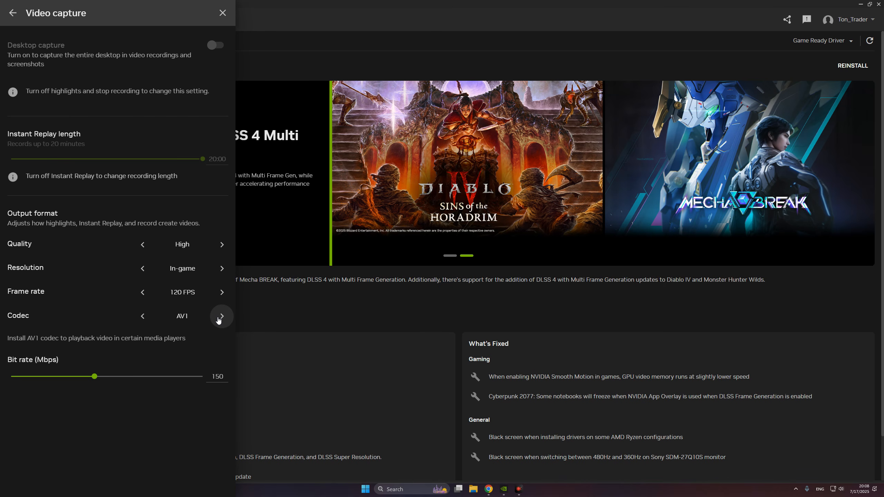
left_click(222, 317)
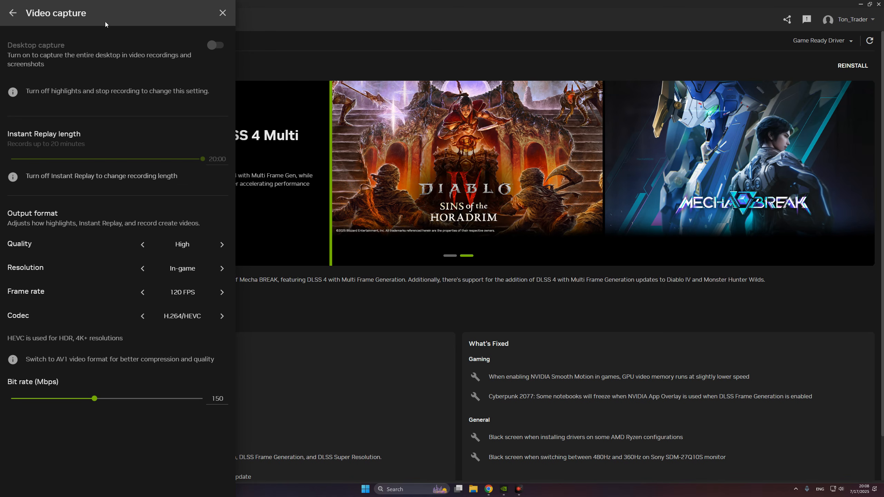
left_click(12, 13)
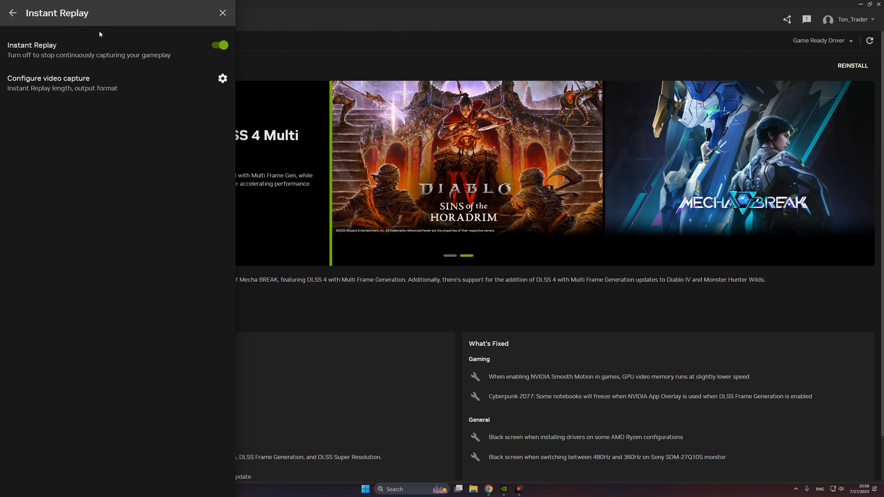
left_click(12, 13)
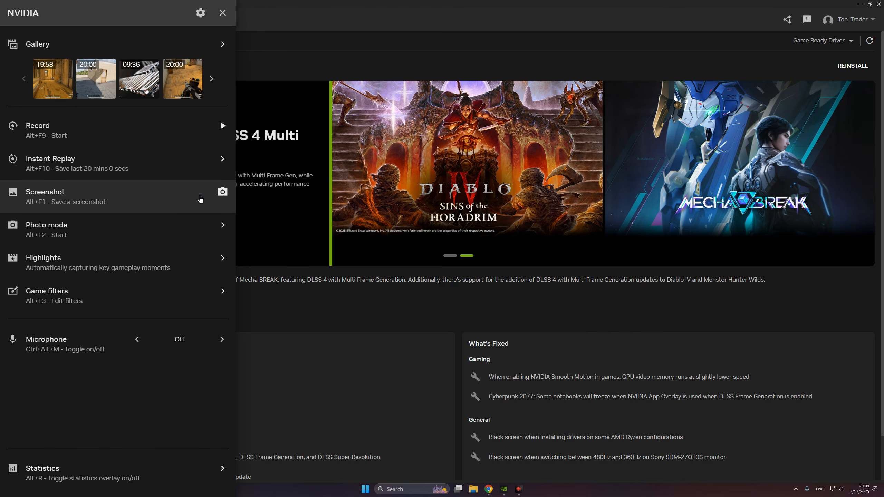
Examine the game filter profiles and the list of available filters, then return to the overlay's main view
left_click(99, 292)
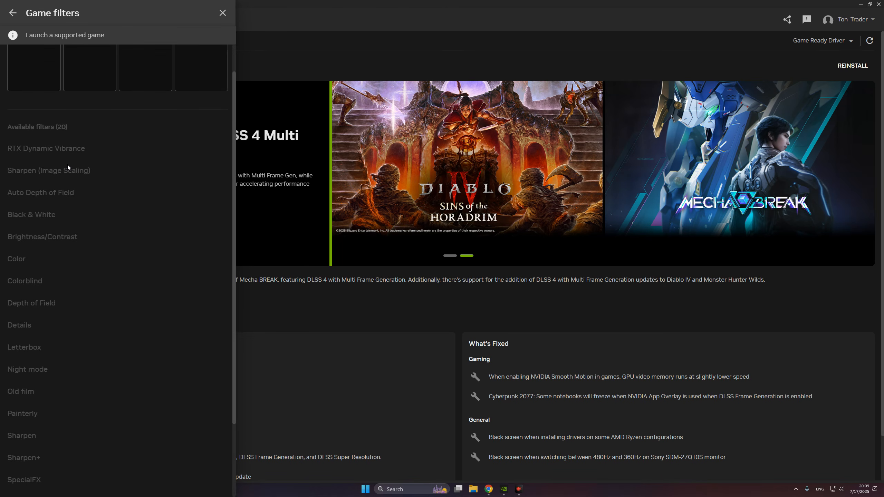
left_click(13, 13)
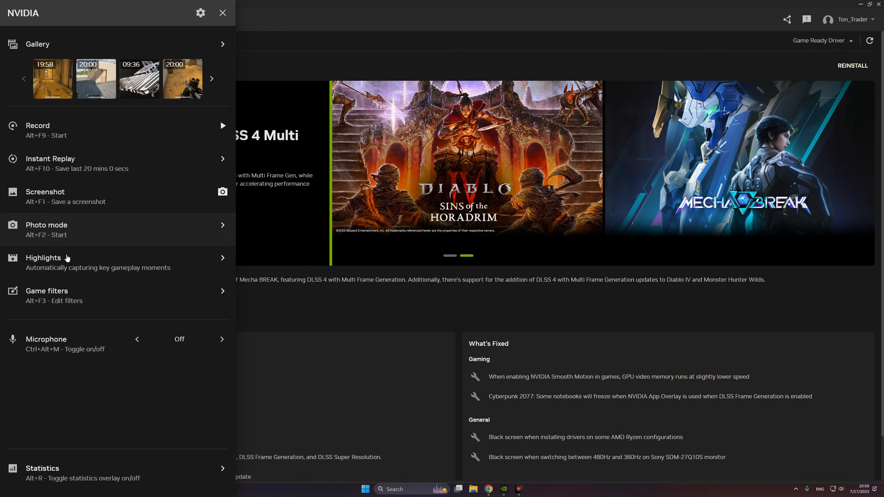
left_click(49, 306)
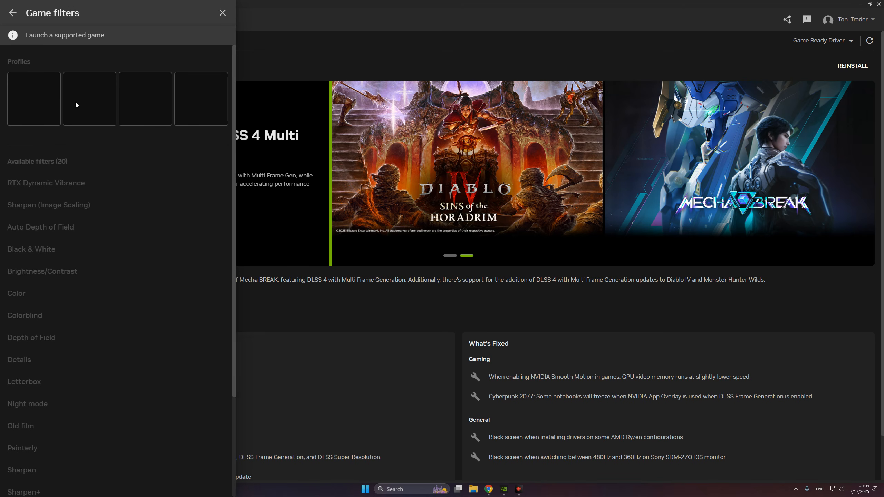
left_click(12, 14)
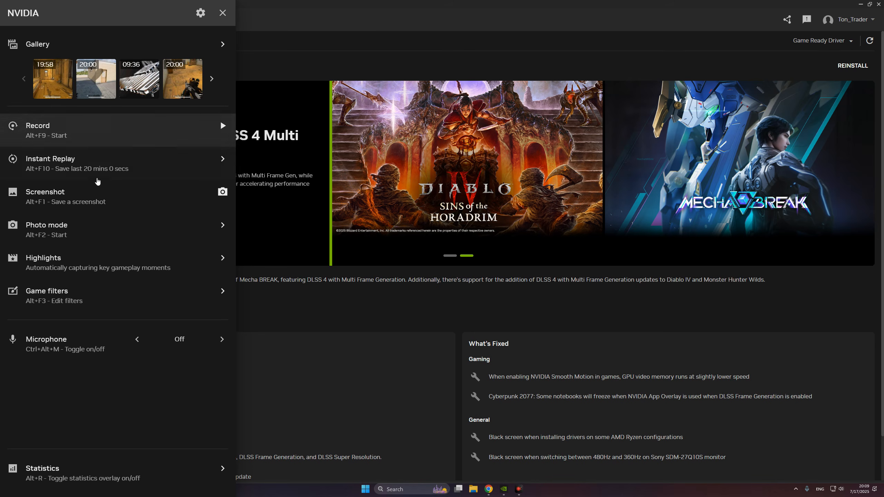
left_click(120, 291)
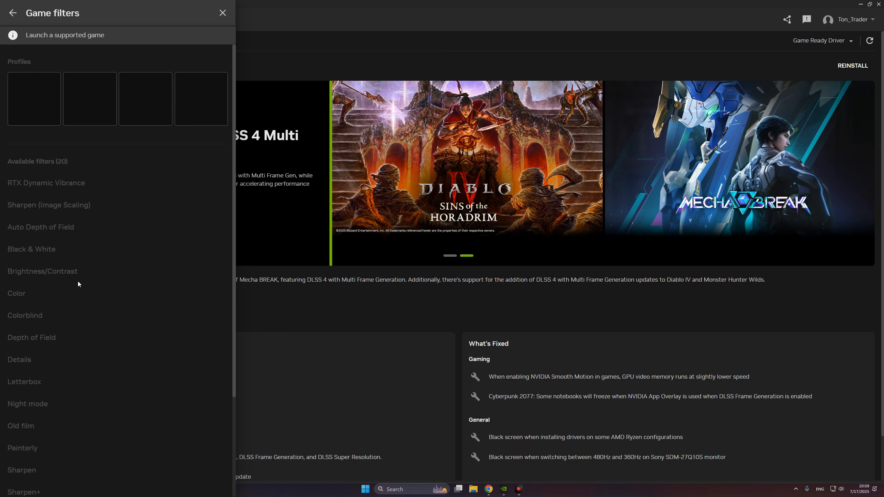
left_click(18, 14)
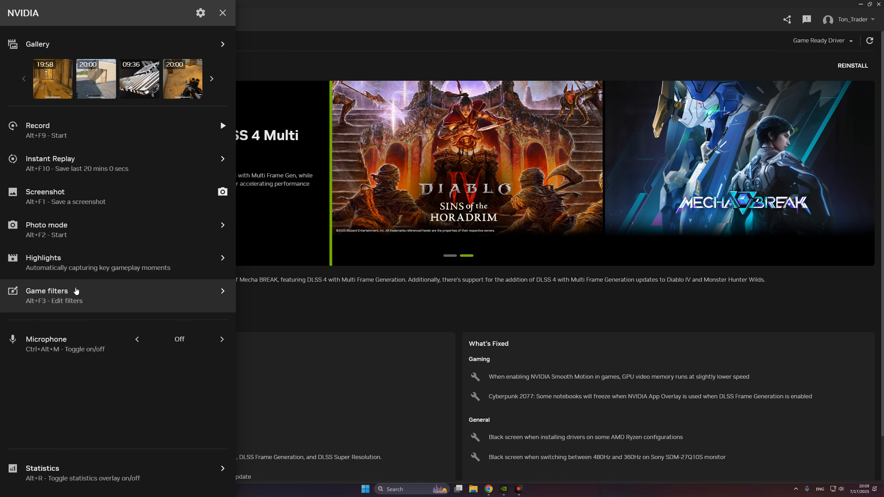
Cycle the overlay's microphone mode through Always on and Push-to-talk back to Off
left_click(220, 340)
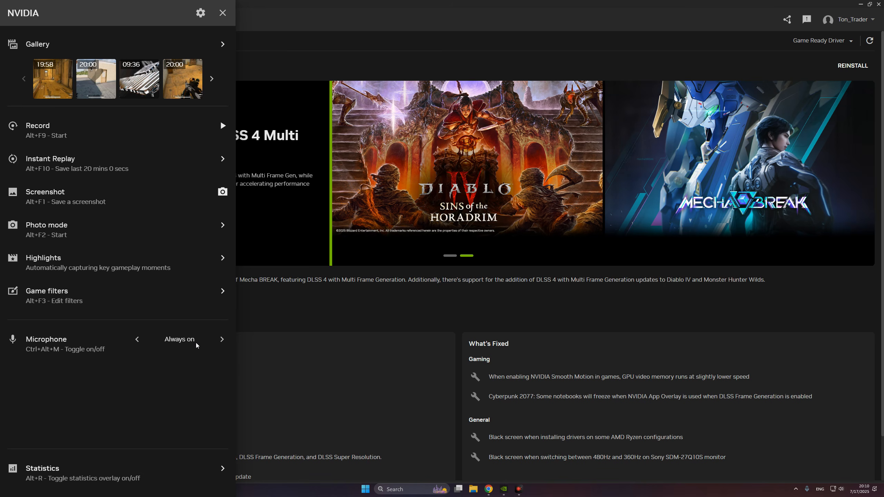
left_click(222, 339)
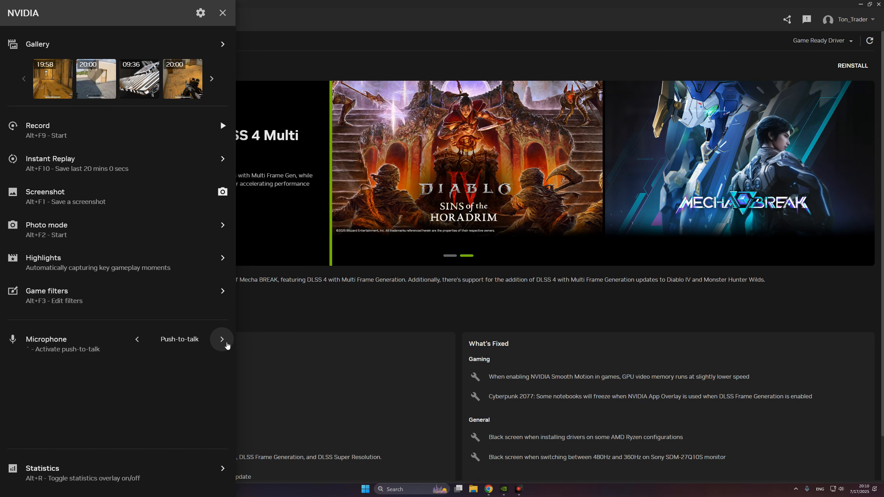
left_click(222, 341)
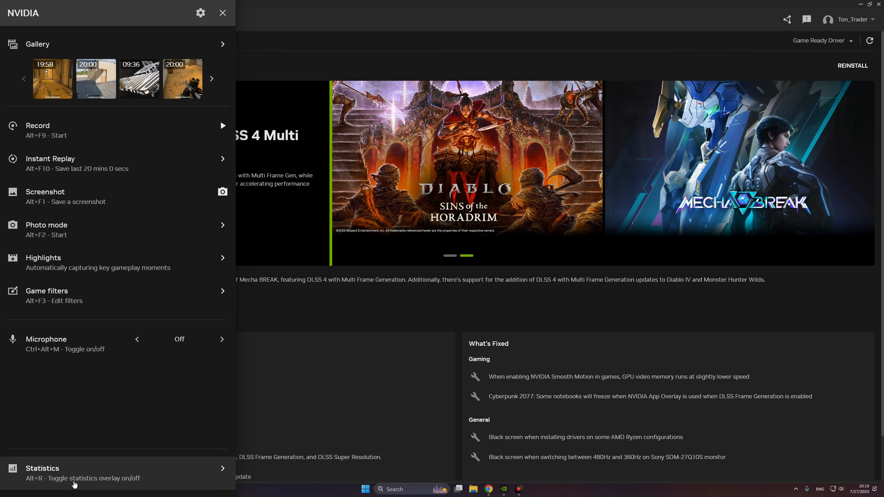
Open the overlay's statistics settings and set the statistics view to Basic
left_click(67, 478)
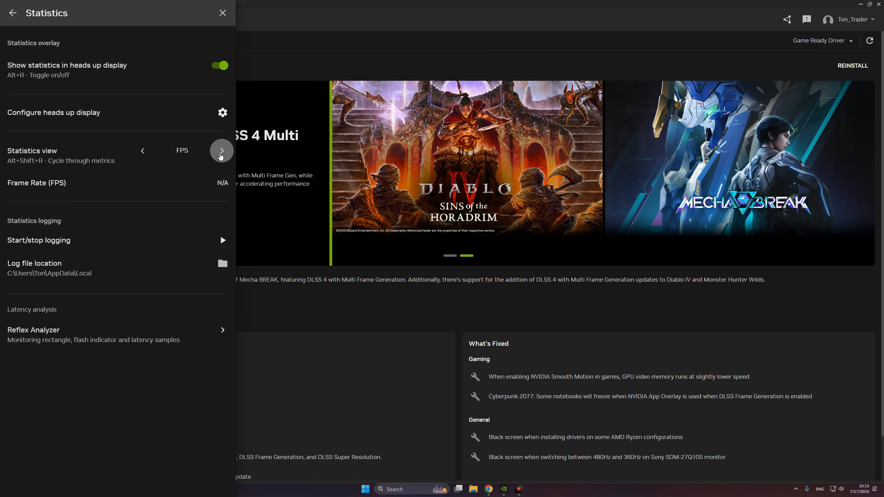
left_click(222, 151)
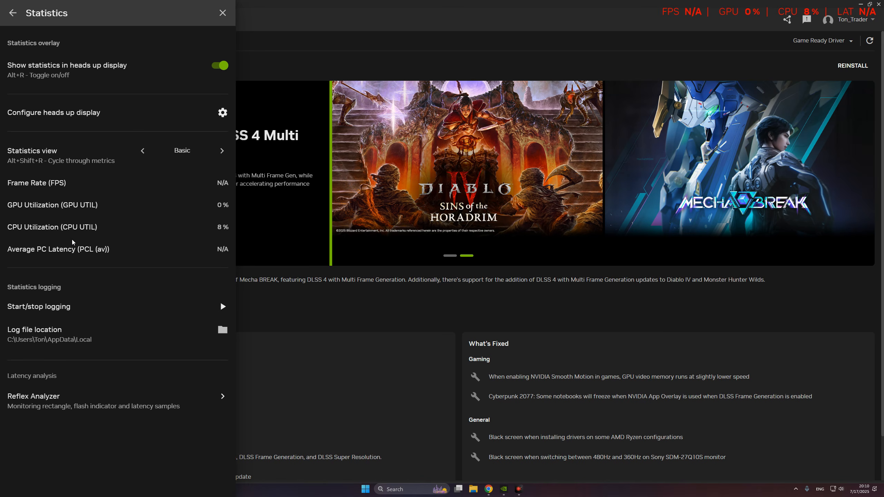
Switch the statistics view to Advanced, examine its full list of metrics and return to the statistics settings
left_click(222, 151)
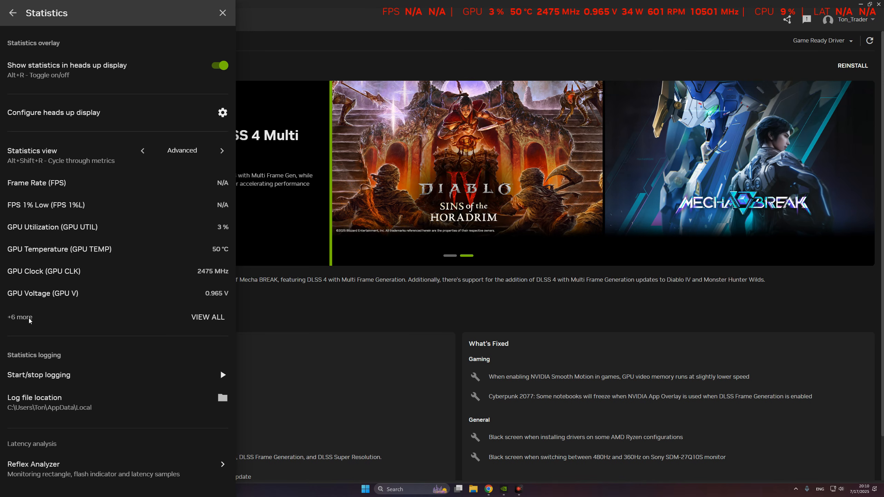
left_click(210, 320)
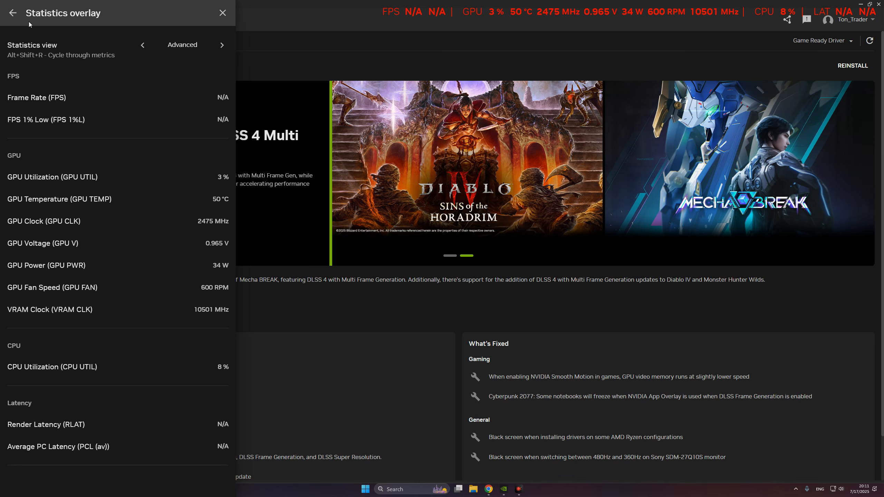
left_click(12, 13)
Switch the statistics view to Custom and examine all its selectable metrics, from FPS to Smooth Motion, then return to the statistics settings
left_click(221, 151)
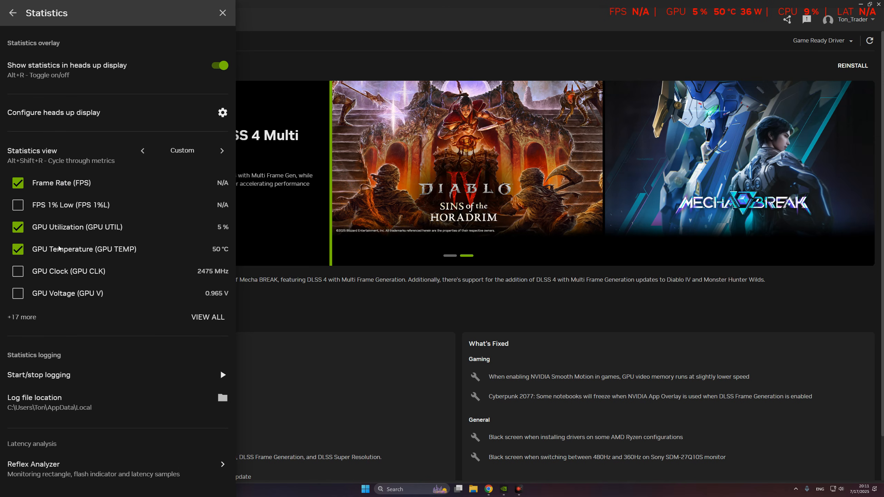
left_click(206, 316)
scroll(125, 302, "down", 5)
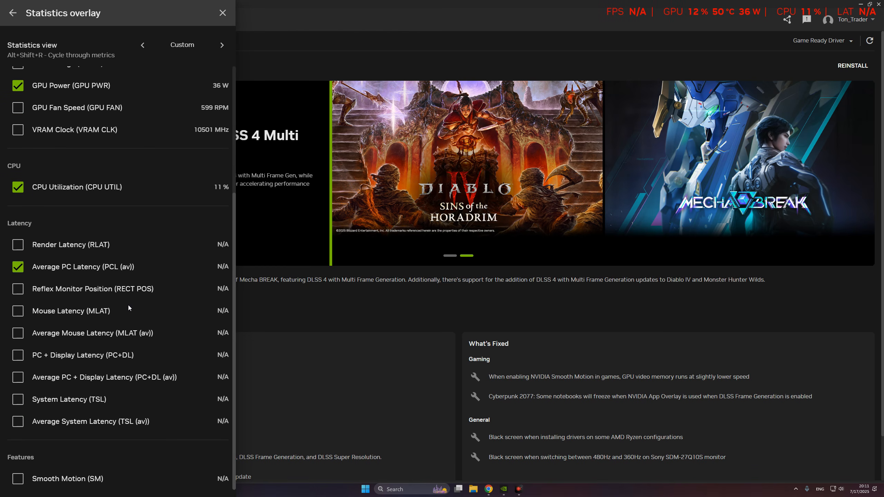
scroll(129, 303, "up", 5)
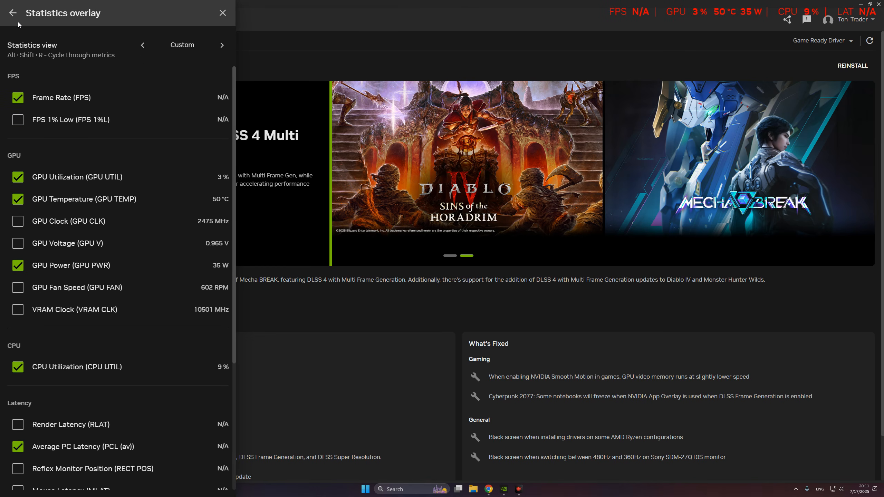
left_click(12, 13)
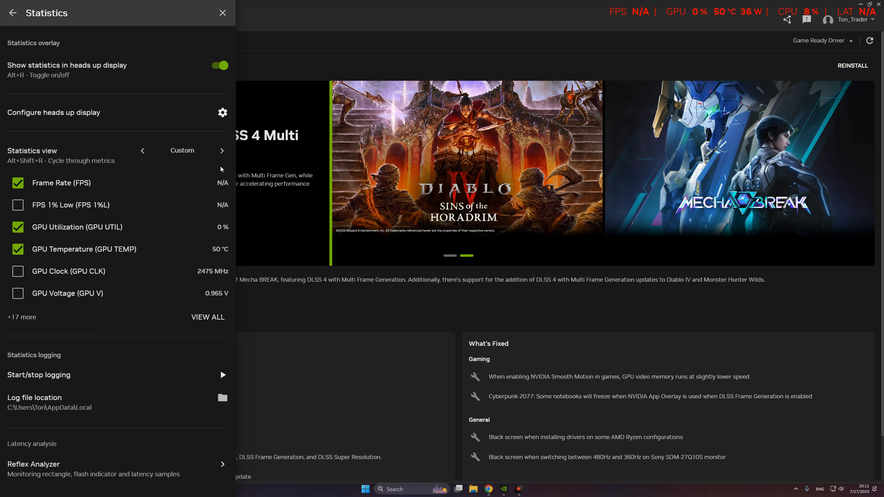
Set the statistics view to FPS and close the overlay
left_click(212, 153)
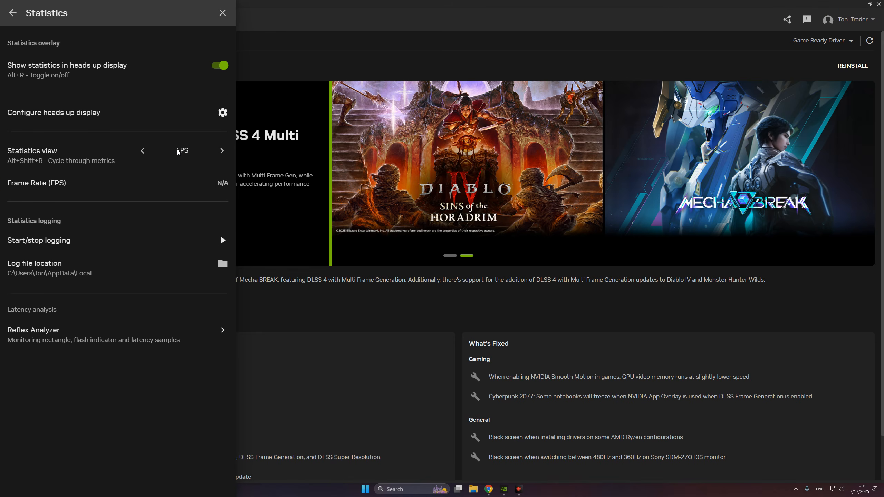
left_click(223, 12)
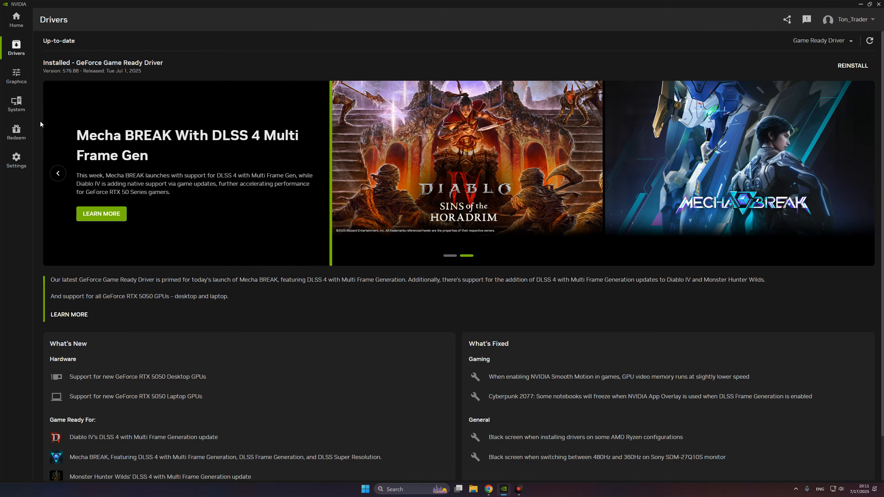